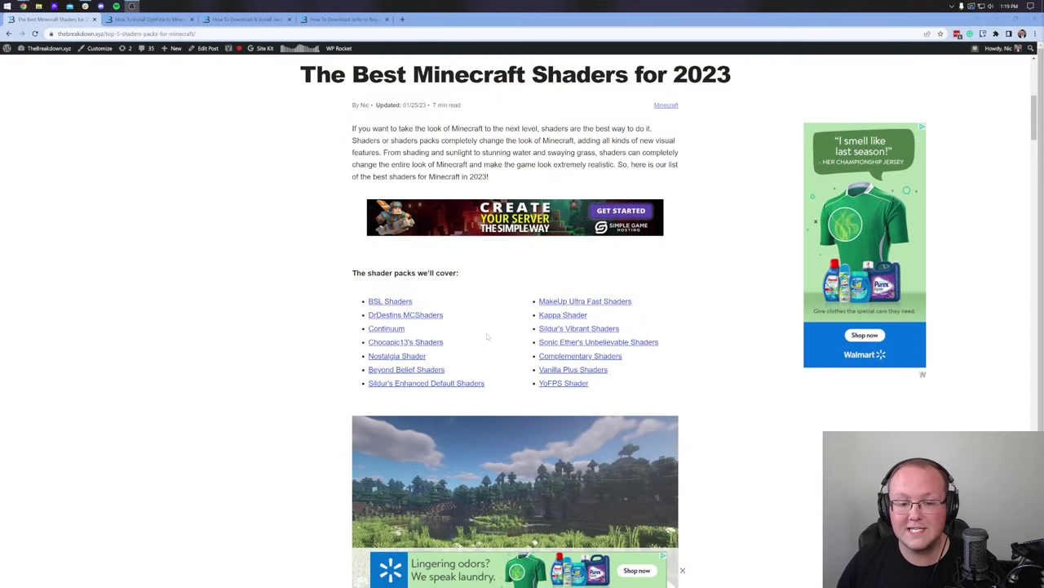
# - Look through the article's list of the best Minecraft shader packs and their descriptions
pyautogui.scroll(-2, 487, 336)
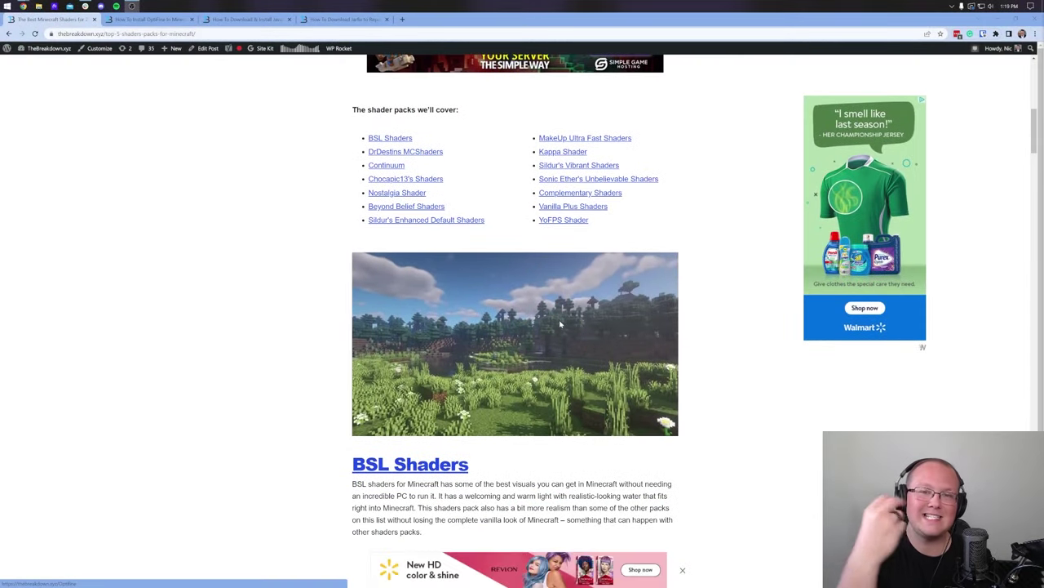
pyautogui.scroll(7, 561, 325)
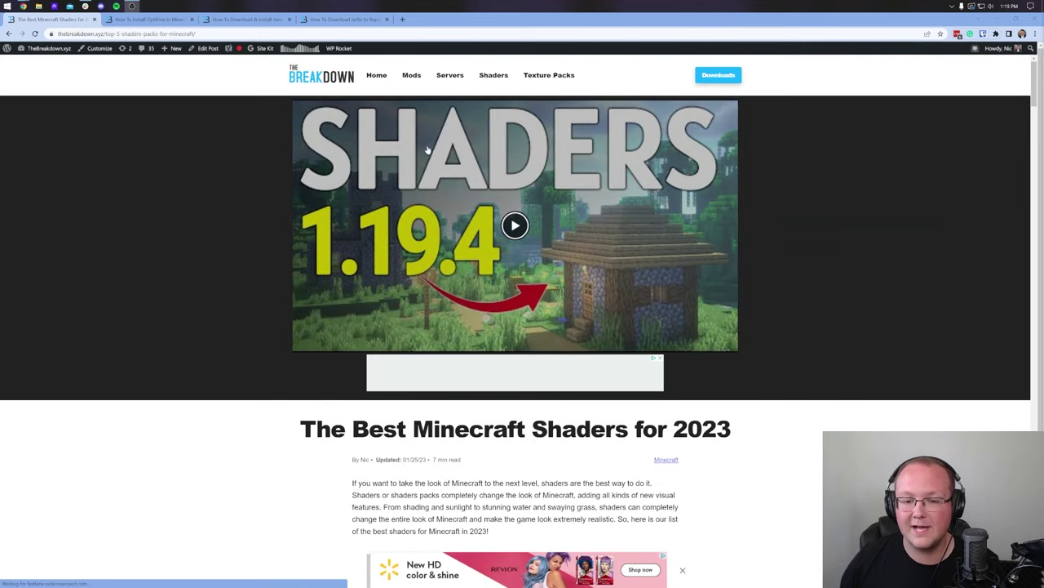
pyautogui.scroll(-5, 623, 199)
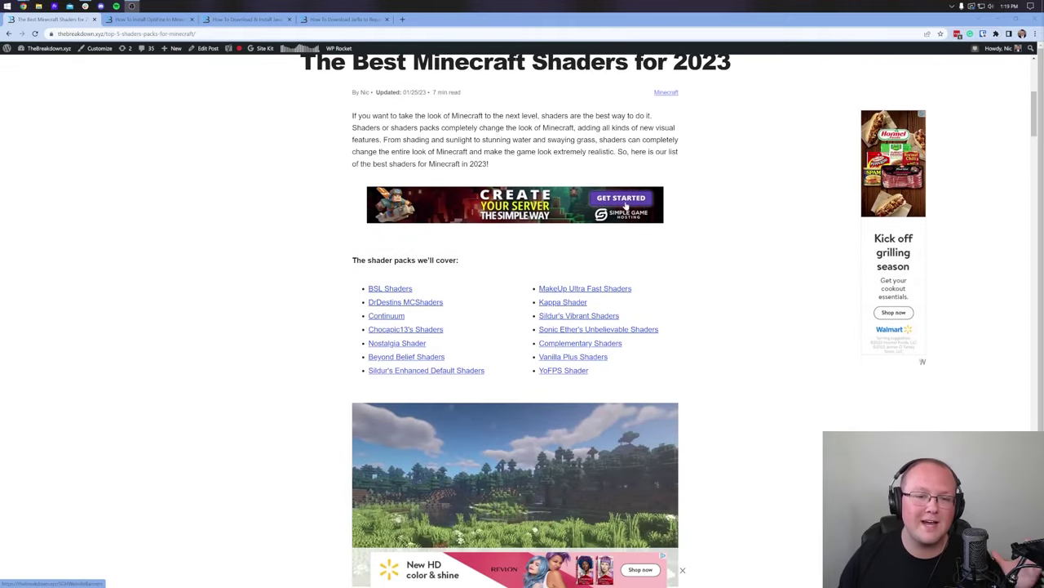
pyautogui.scroll(-3, 609, 180)
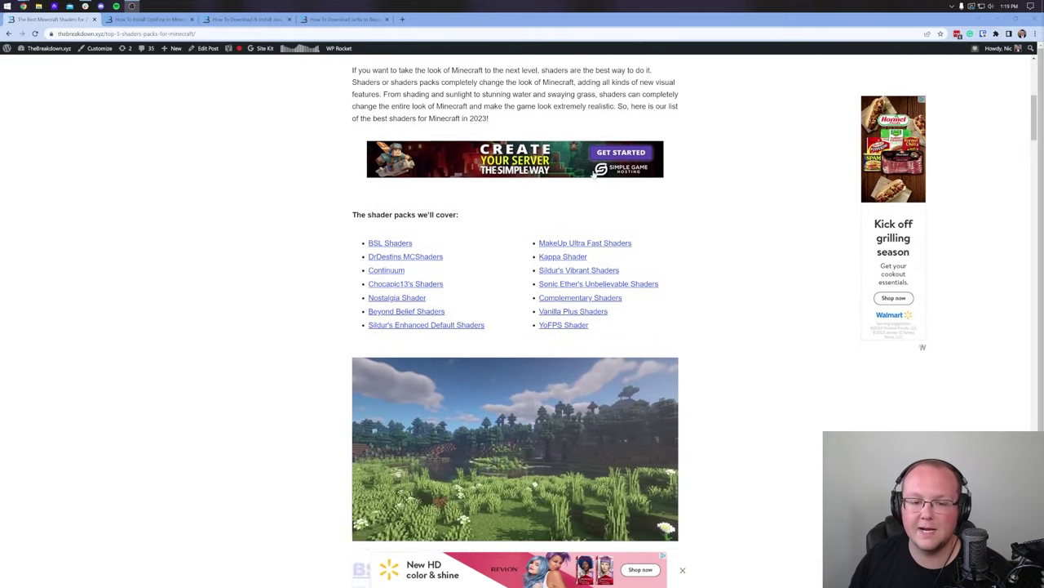
pyautogui.scroll(-2, 513, 152)
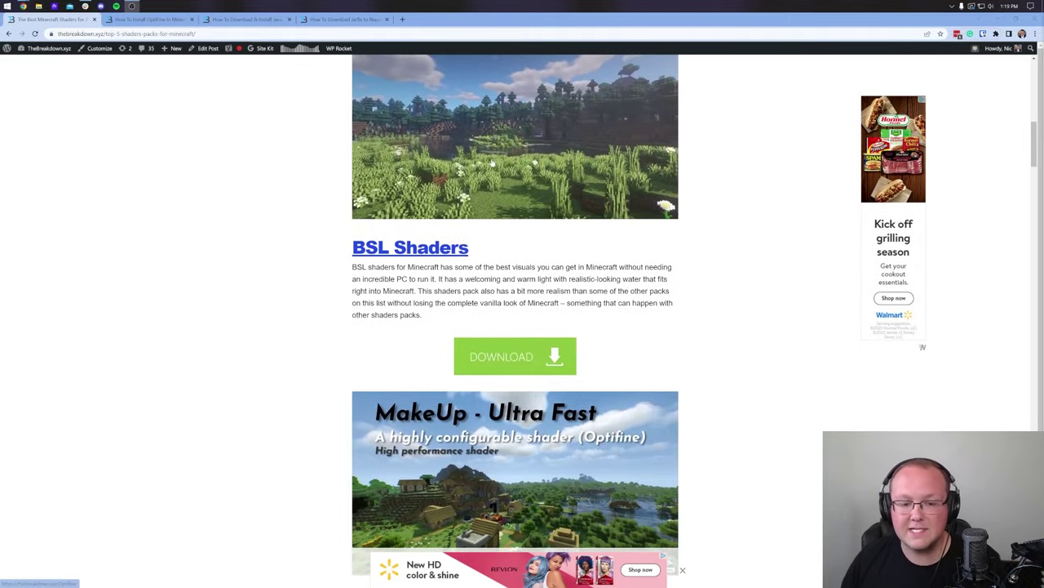
pyautogui.scroll(-9, 327, 151)
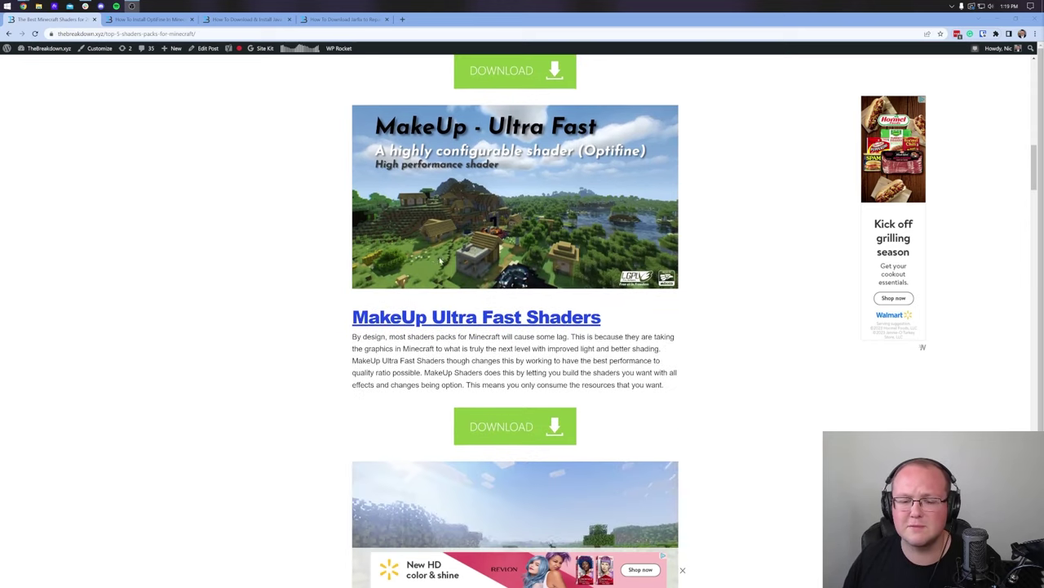
pyautogui.scroll(-3, 589, 266)
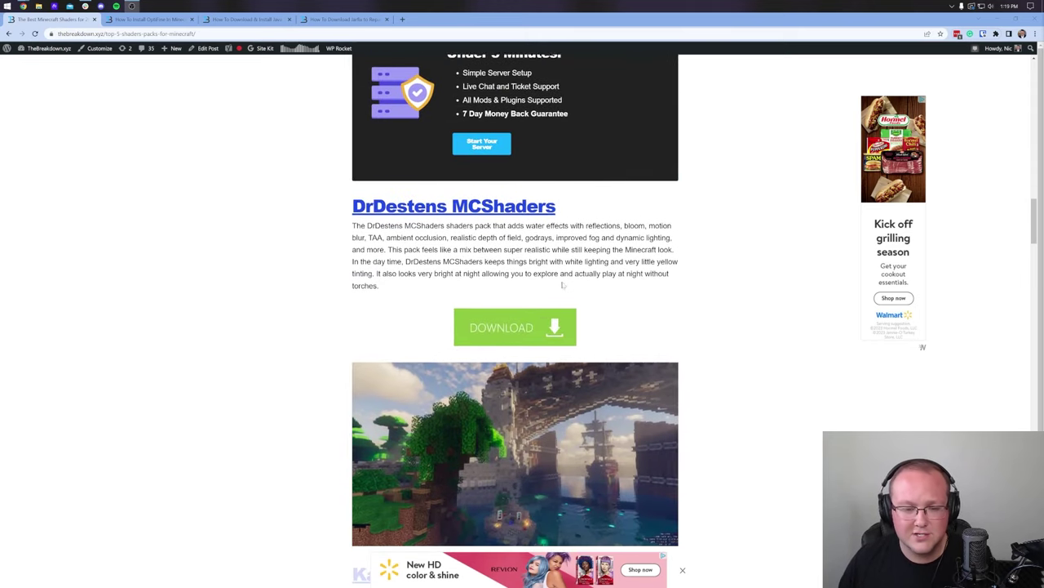
pyautogui.scroll(-3, 562, 281)
pyautogui.scroll(4, 562, 281)
pyautogui.scroll(9, 565, 286)
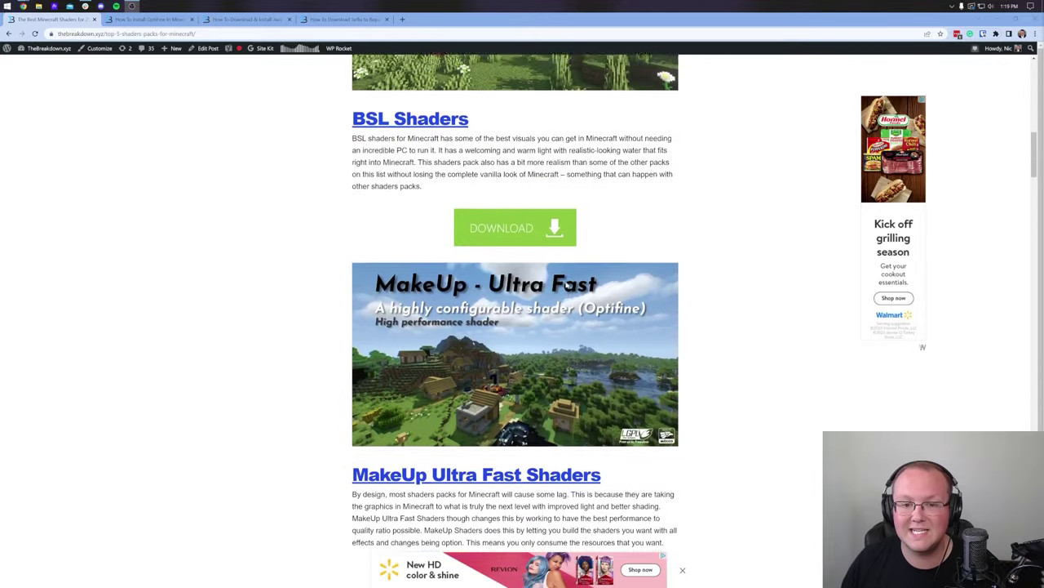
# - Open the download links for BSL Shaders and MakeUp Ultra Fast Shaders from the article in new tabs
pyautogui.rightClick(535, 242)
pyautogui.click(563, 246)
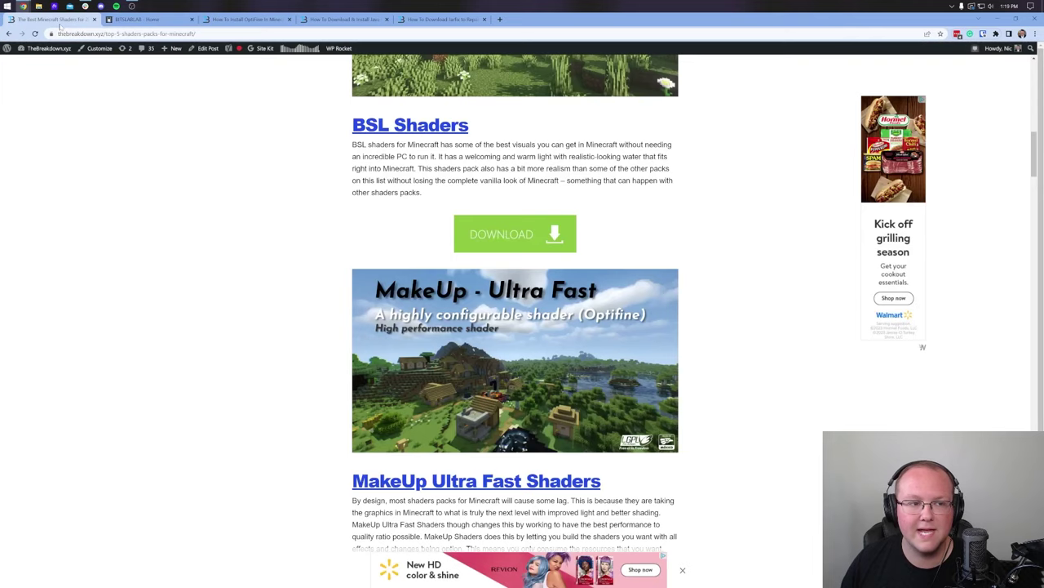
pyautogui.scroll(-3, 563, 246)
pyautogui.rightClick(519, 308)
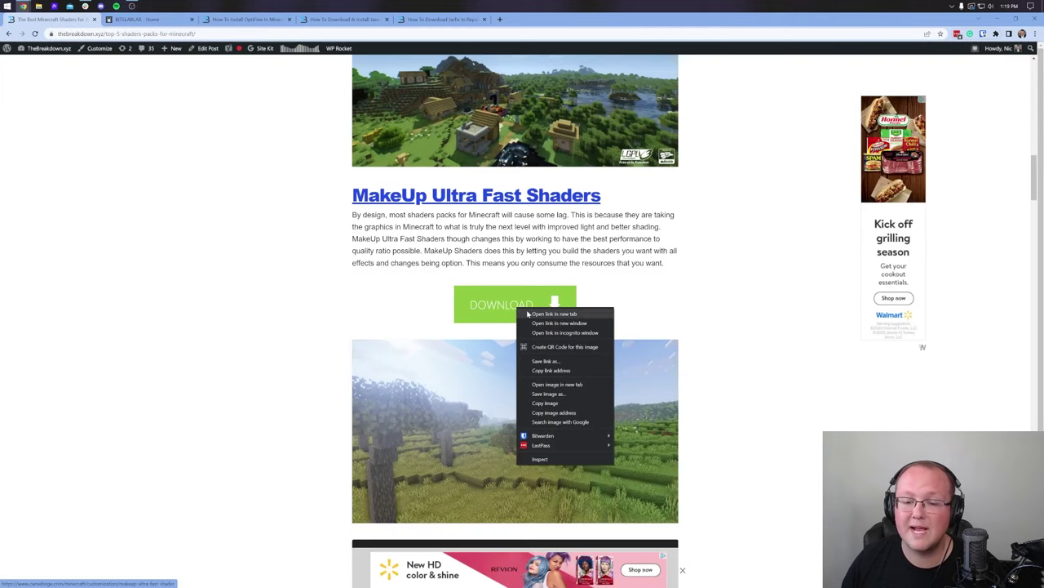
pyautogui.click(555, 313)
# - Open the YoFPS Shader page from the end of the article's list and download the shader pack from CurseForge
pyautogui.scroll(-15, 531, 290)
pyautogui.scroll(-20, 530, 281)
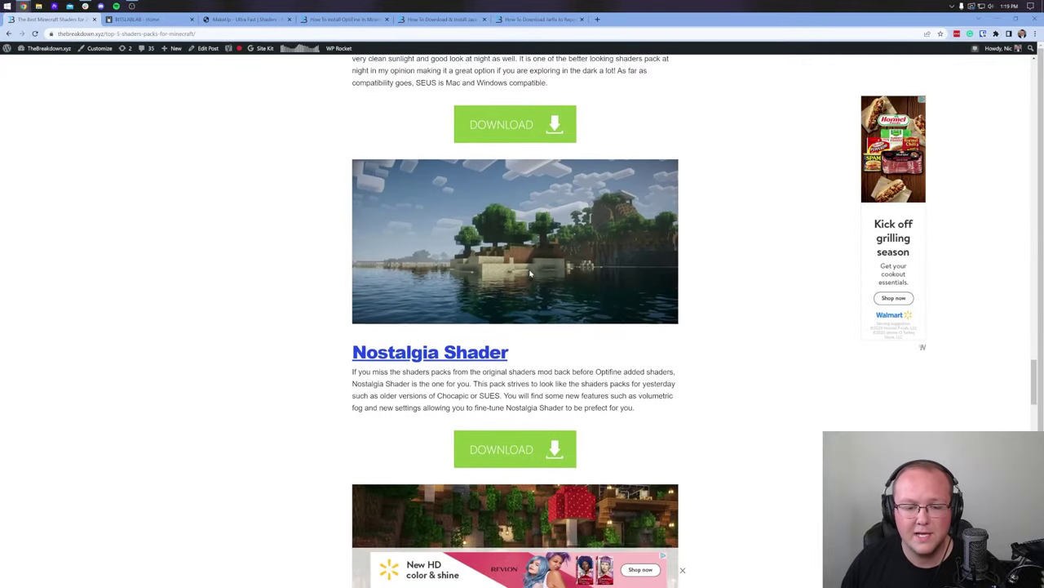
pyautogui.scroll(-8, 530, 272)
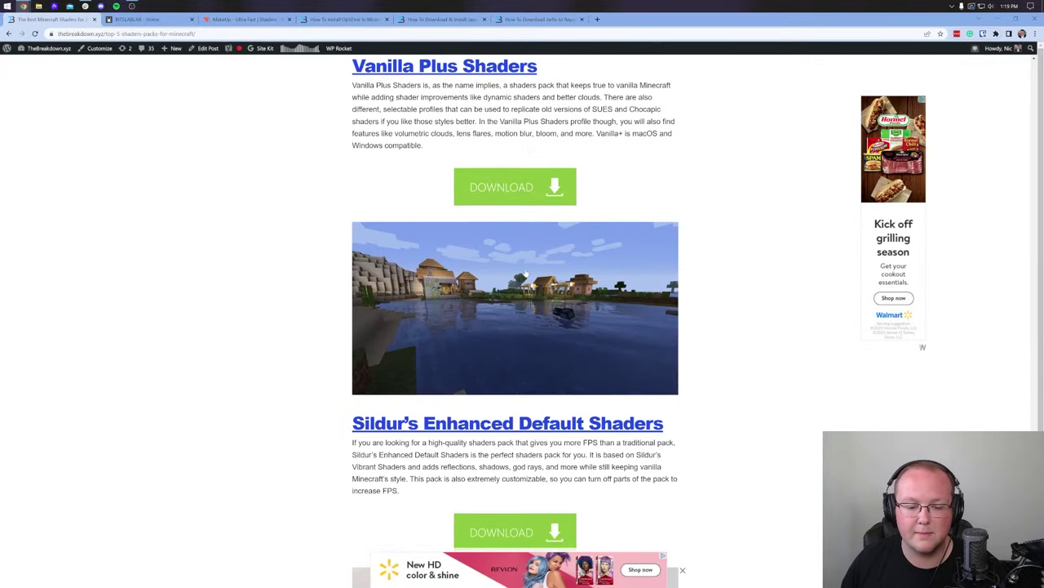
pyautogui.scroll(6, 526, 270)
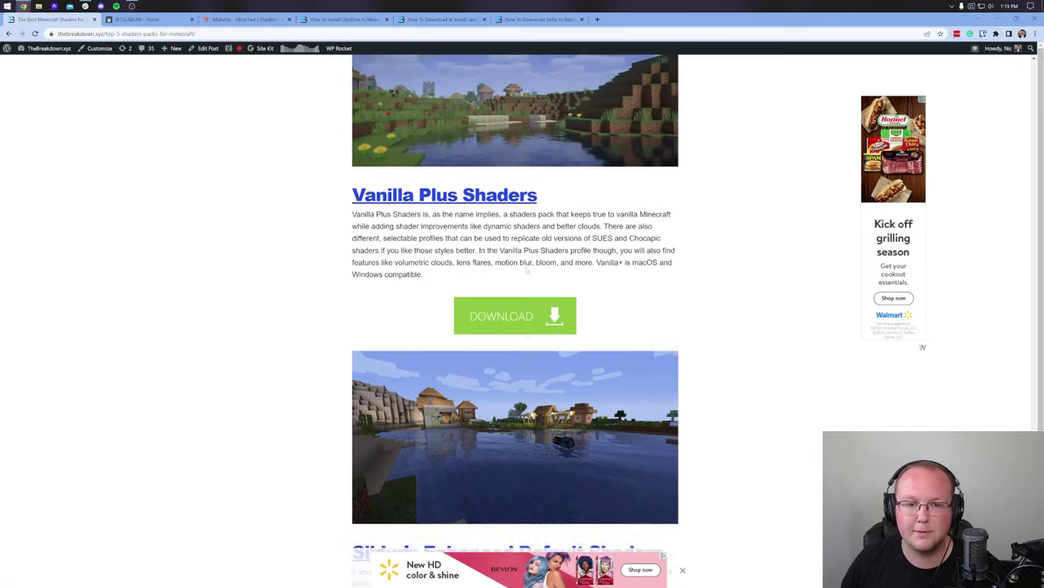
pyautogui.scroll(-7, 522, 273)
pyautogui.scroll(-2, 518, 278)
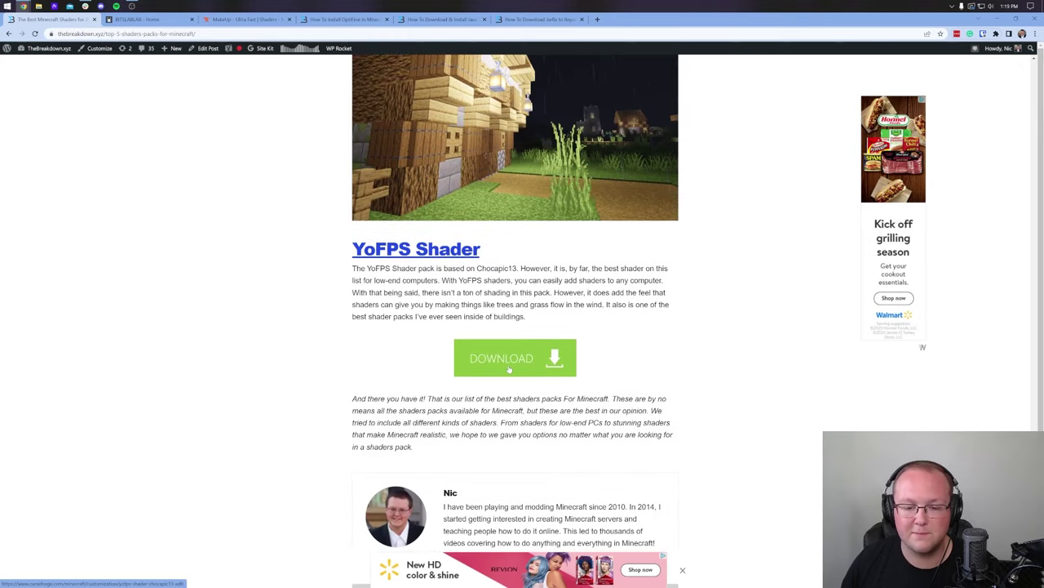
pyautogui.click(508, 364)
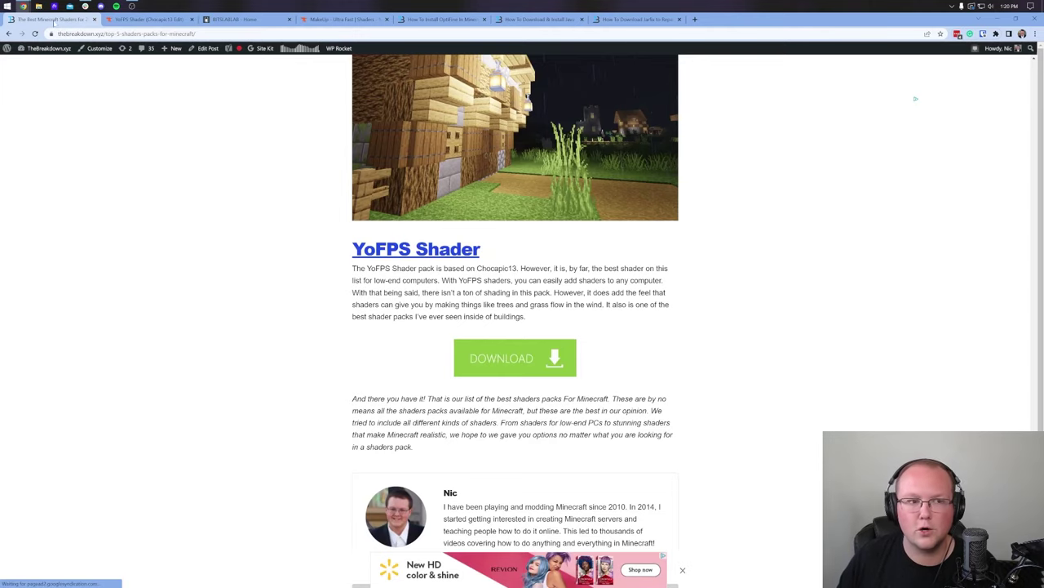
pyautogui.click(147, 18)
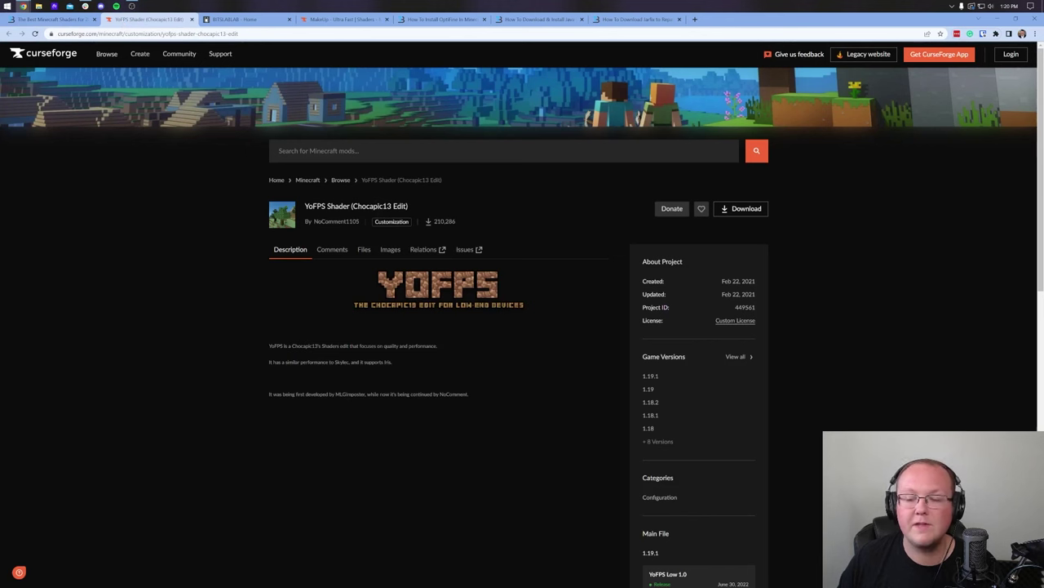
pyautogui.click(725, 209)
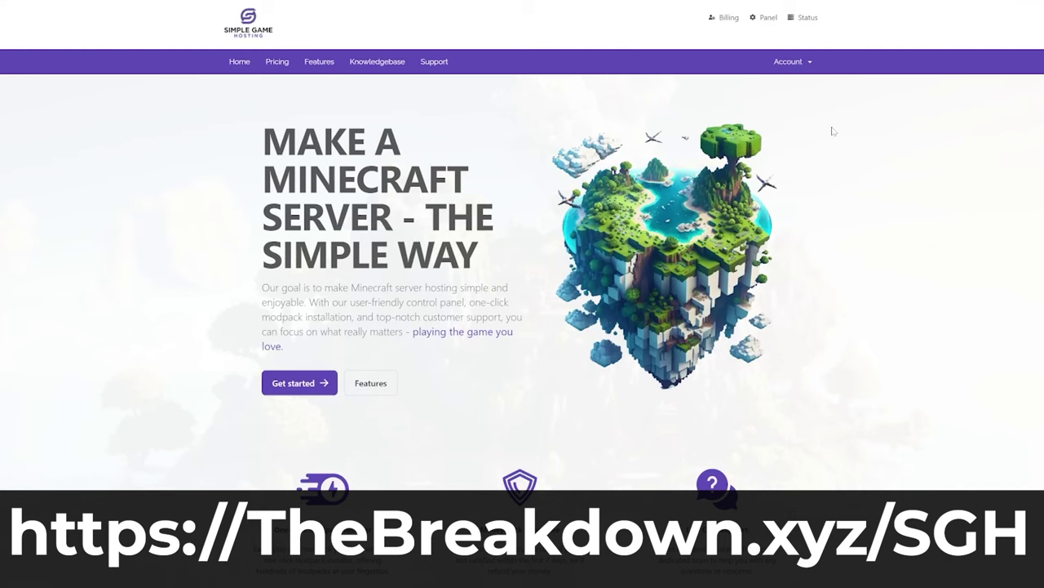
# - Look over the Simple Game Hosting website, including its modpack, sub-user, backup and file manager features
pyautogui.scroll(-4, 380, 206)
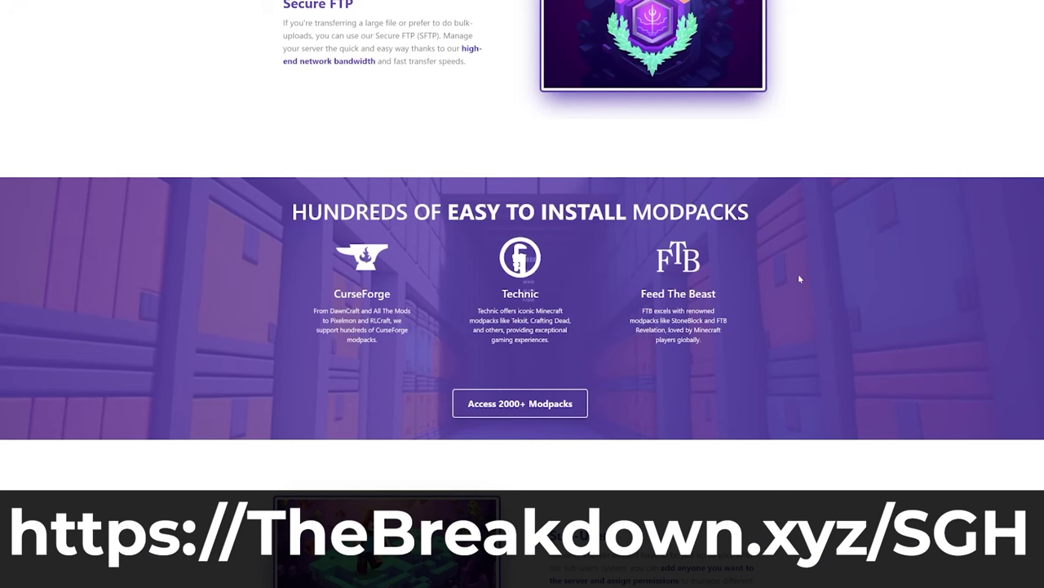
pyautogui.scroll(-1, 477, 363)
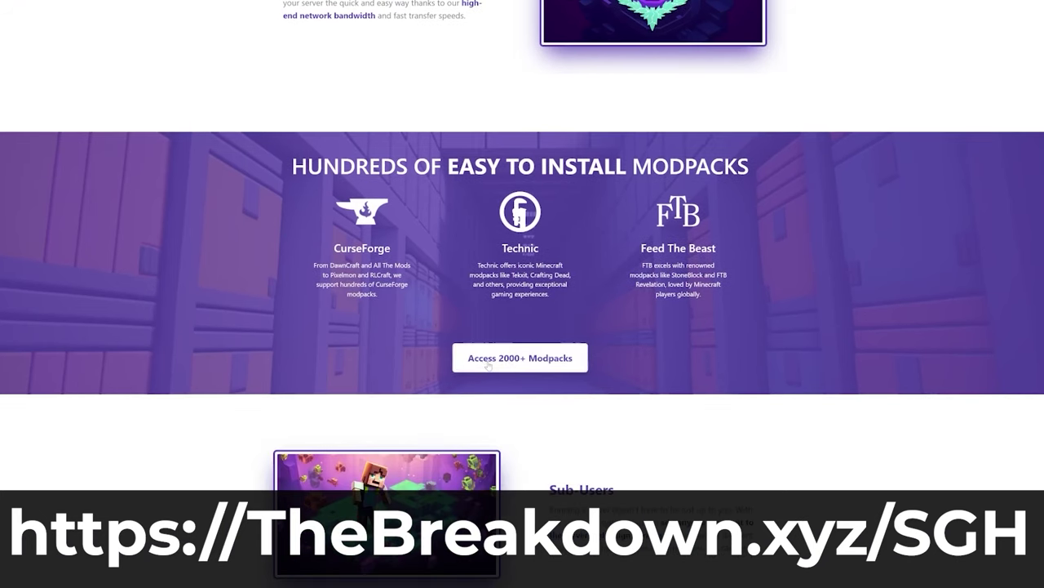
pyautogui.scroll(-6, 465, 367)
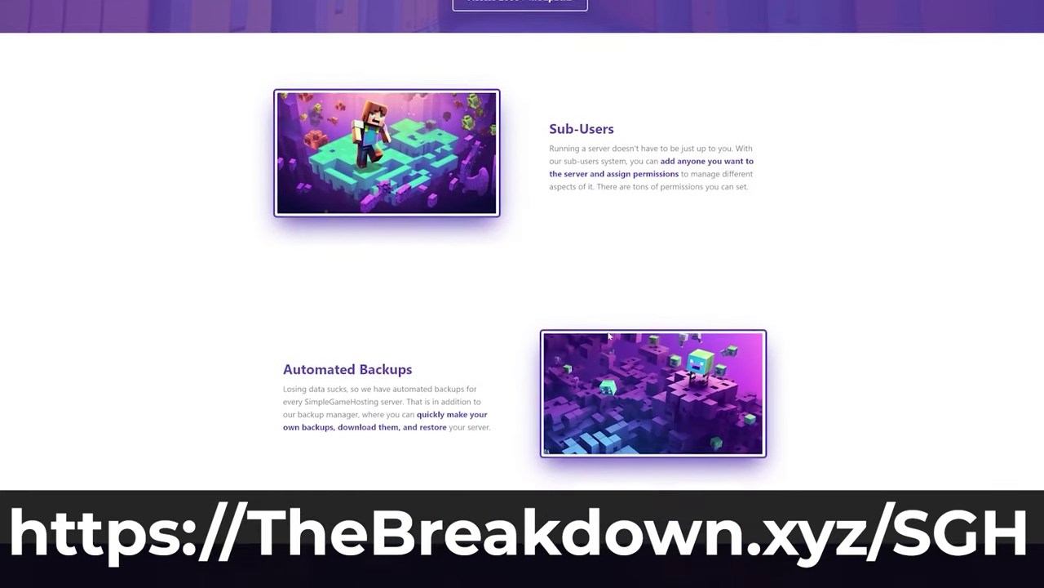
pyautogui.scroll(-3, 608, 332)
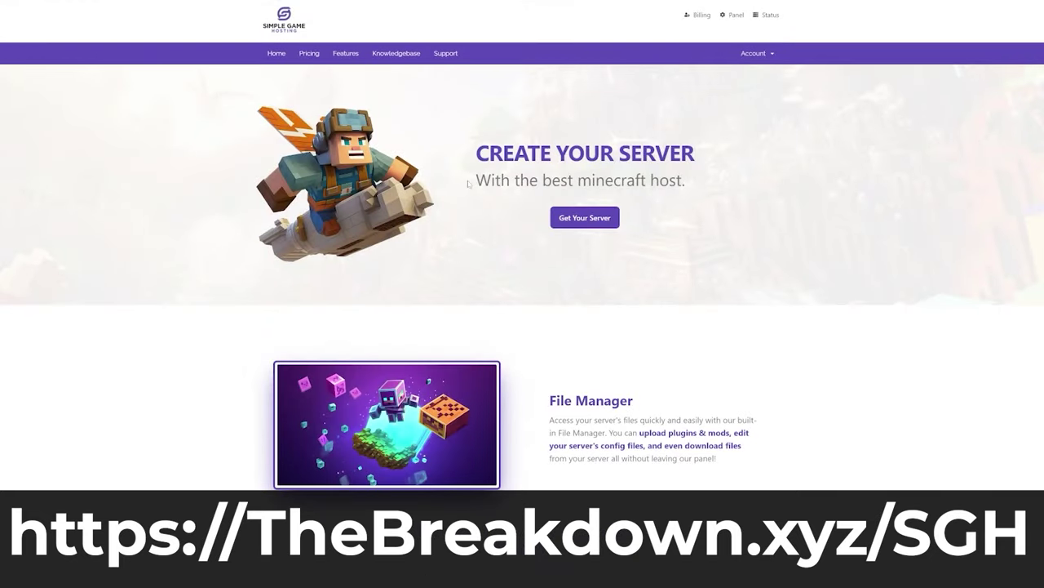
pyautogui.moveTo(470, 184); pyautogui.dragTo(635, 182)
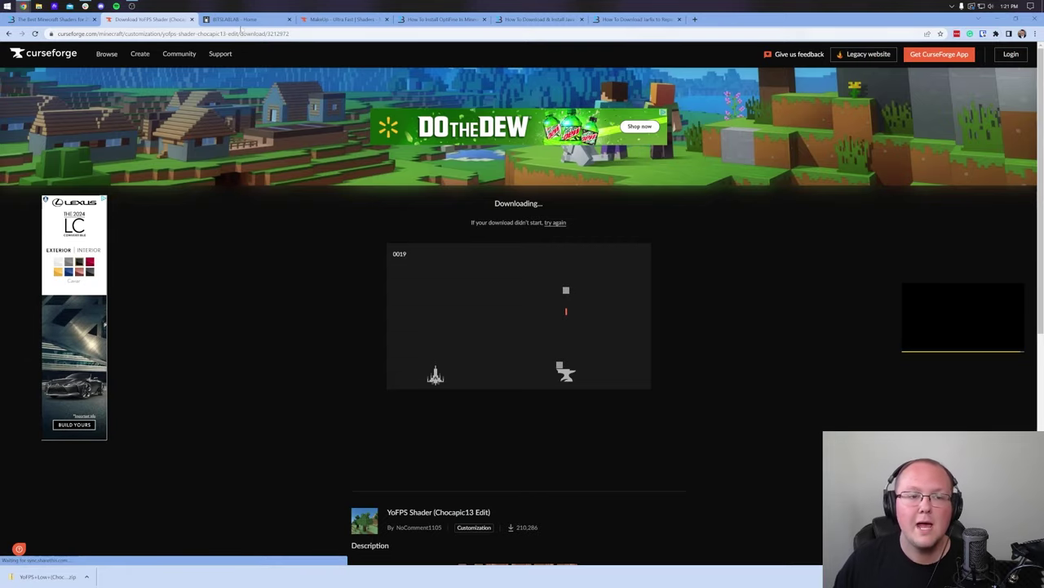
# - Go to the BSL Shaders download section on the developer's site and choose the download via Modrinth
pyautogui.hotkey('ctrl', 'Tab')
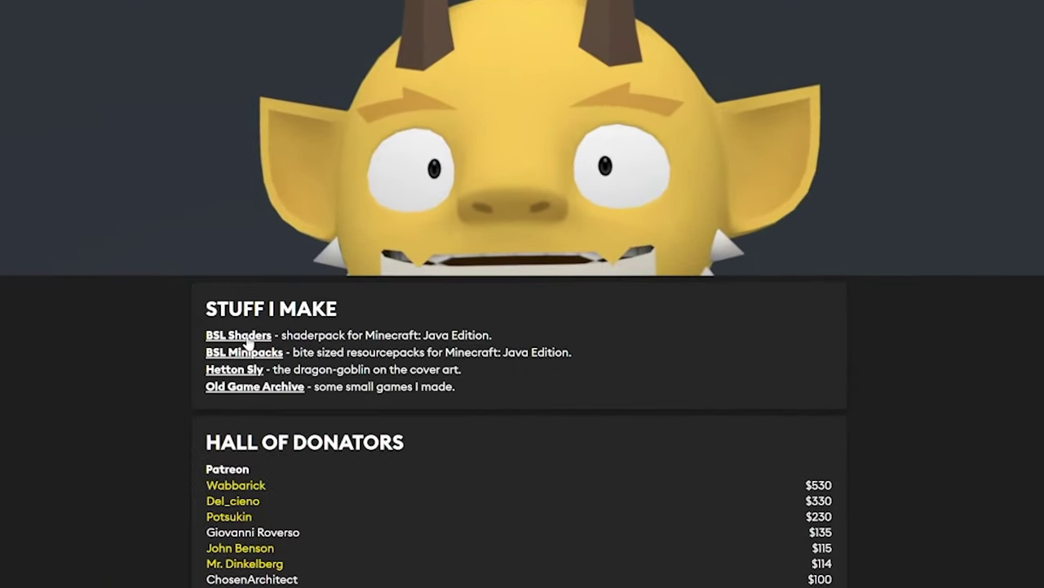
pyautogui.click(246, 338)
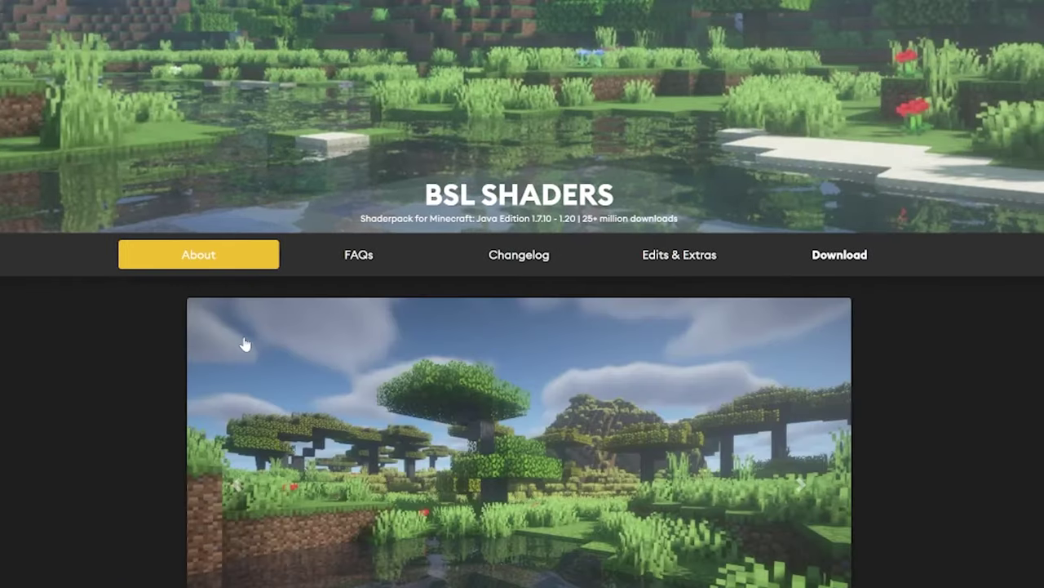
pyautogui.scroll(-5, 245, 344)
pyautogui.scroll(5, 522, 293)
pyautogui.click(838, 189)
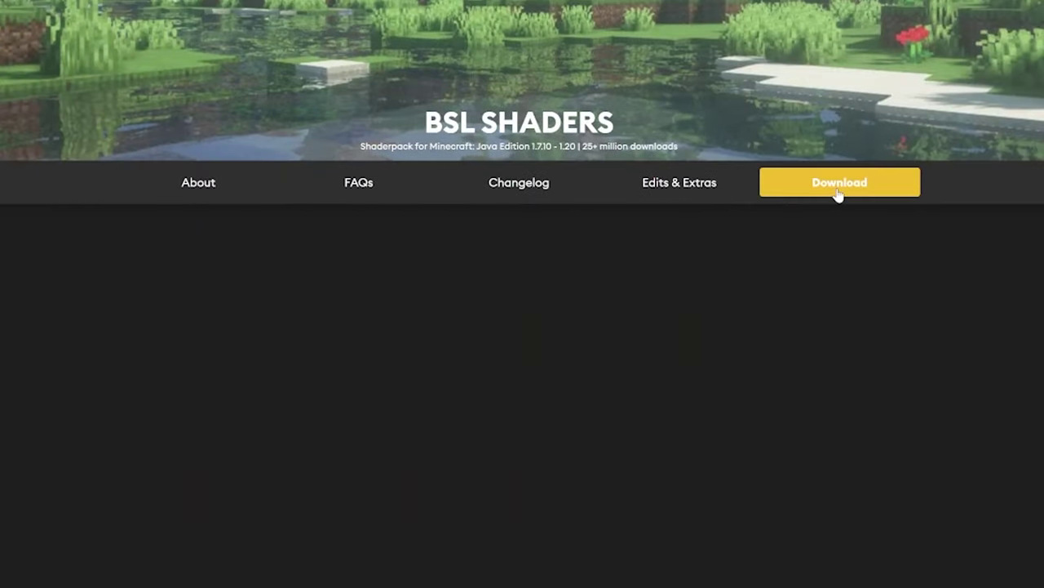
pyautogui.scroll(-5, 551, 257)
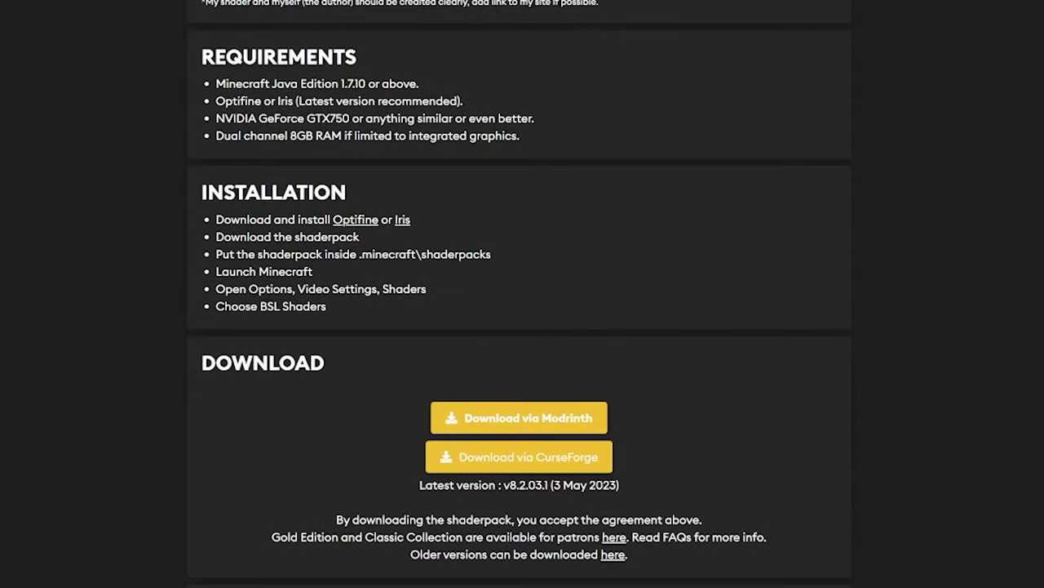
pyautogui.click(527, 418)
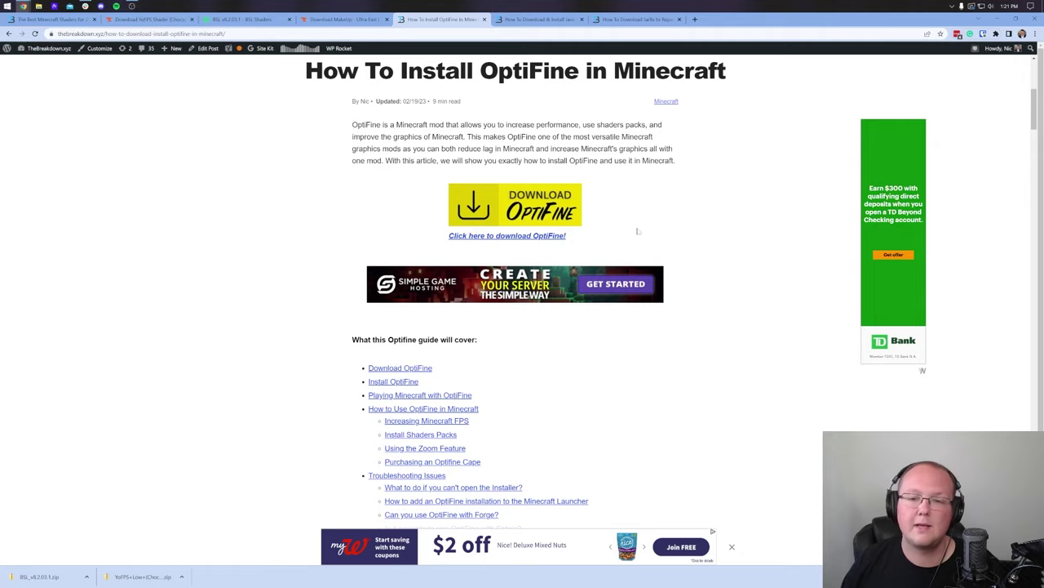
# - Look through the OptiFine installation guide's contents and its download instructions
pyautogui.scroll(3, 617, 314)
pyautogui.scroll(2, 617, 315)
pyautogui.scroll(-3, 506, 306)
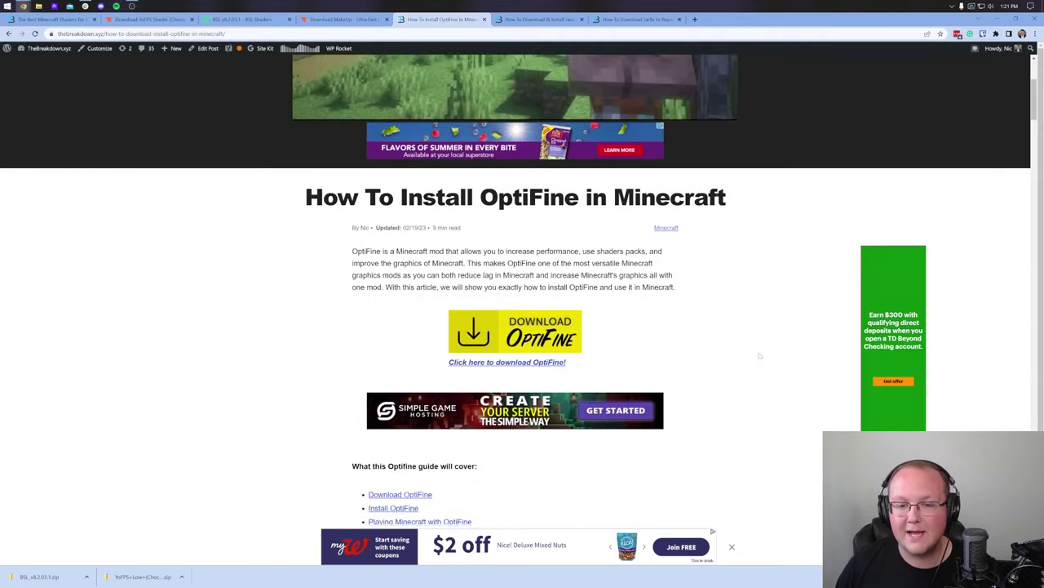
pyautogui.scroll(3, 397, 298)
pyautogui.scroll(-5, 735, 216)
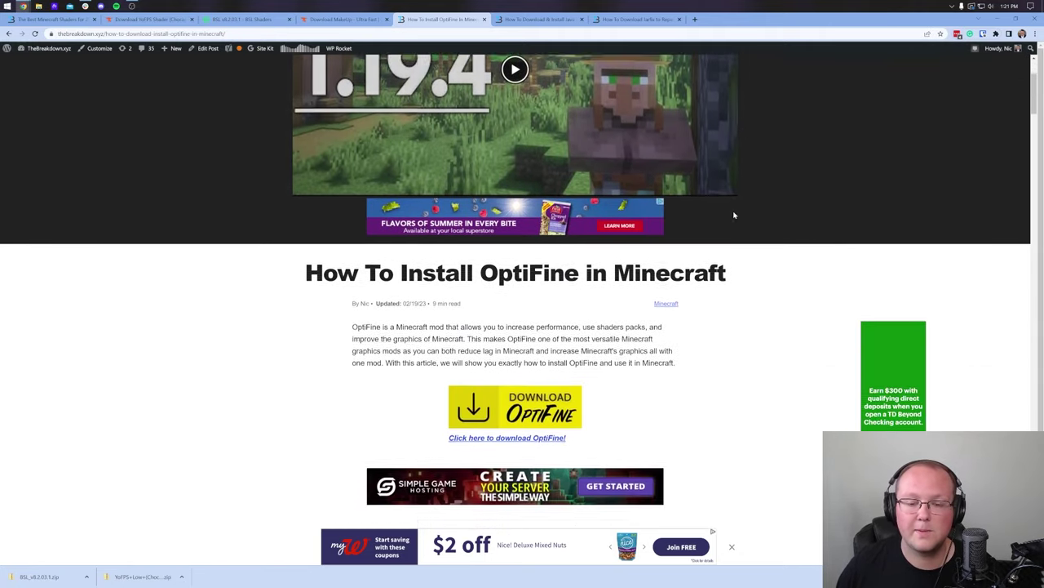
pyautogui.scroll(-6, 742, 228)
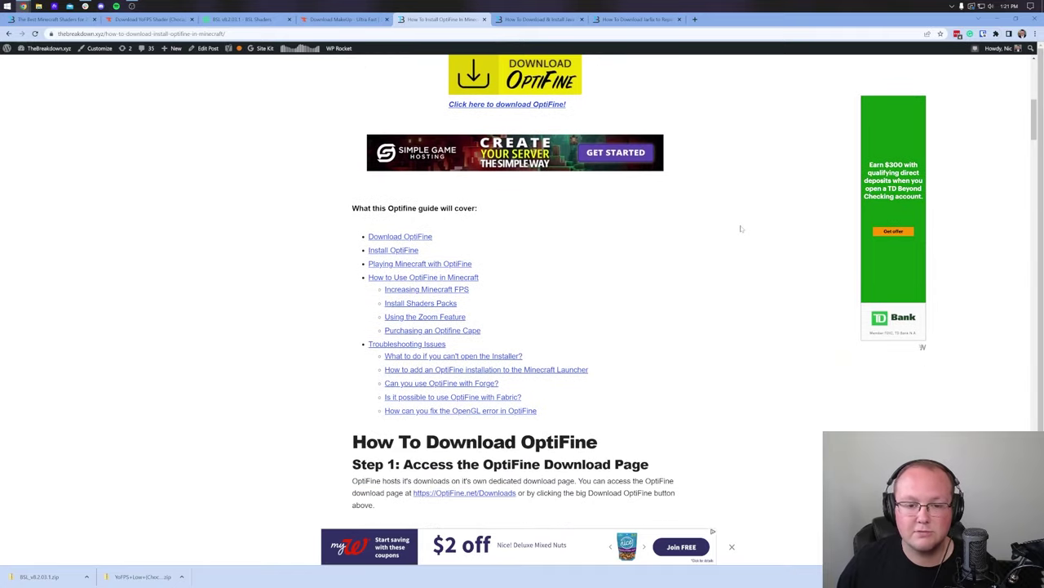
pyautogui.scroll(-1, 742, 229)
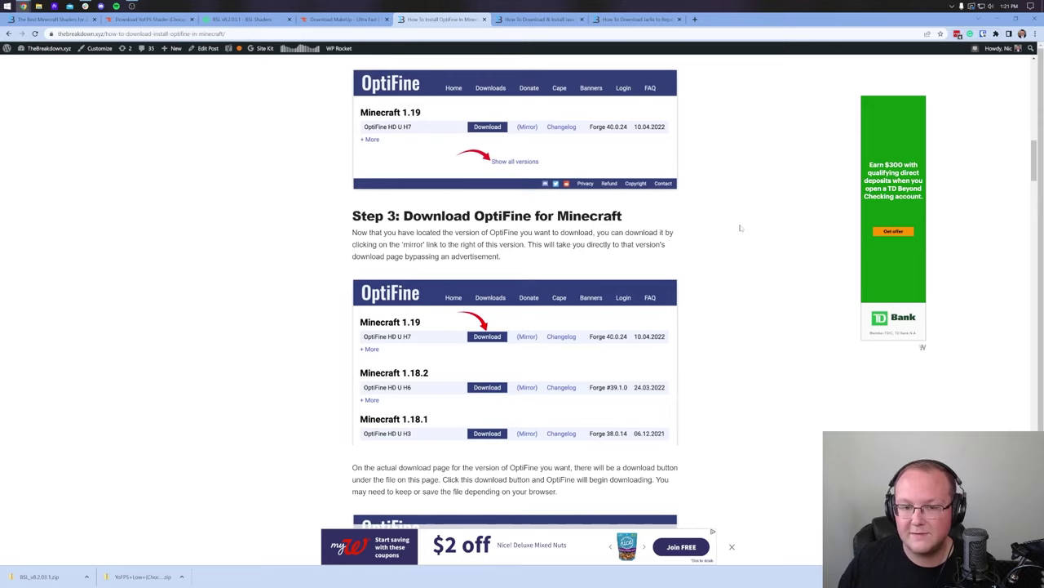
pyautogui.scroll(5, 742, 228)
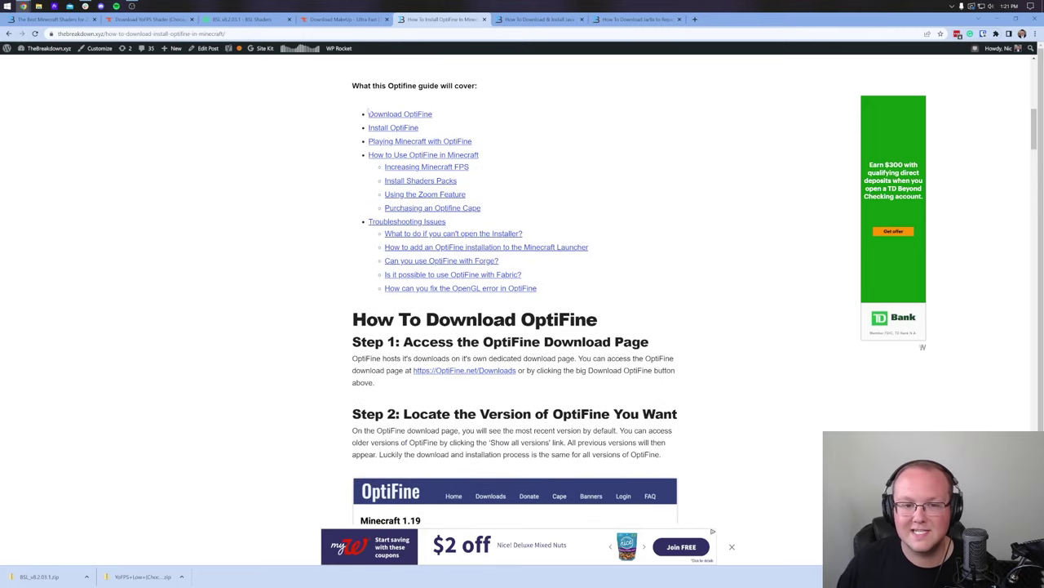
pyautogui.scroll(5, 368, 113)
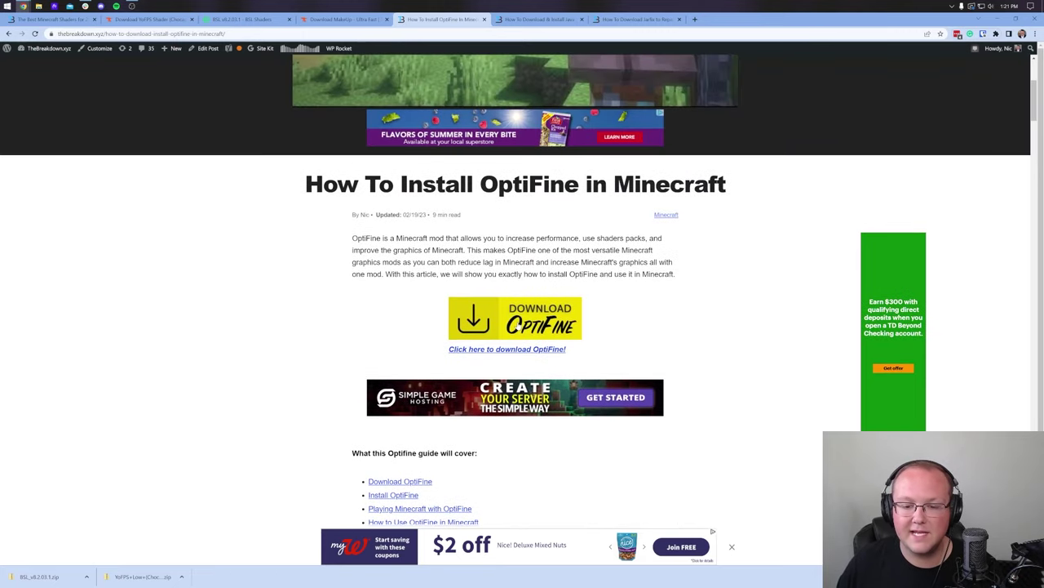
# - Open the OptiFine downloads page, expand the Minecraft 1.20 preview versions and download OptiFine HD U I5 pre3 through its mirror
pyautogui.click(518, 325)
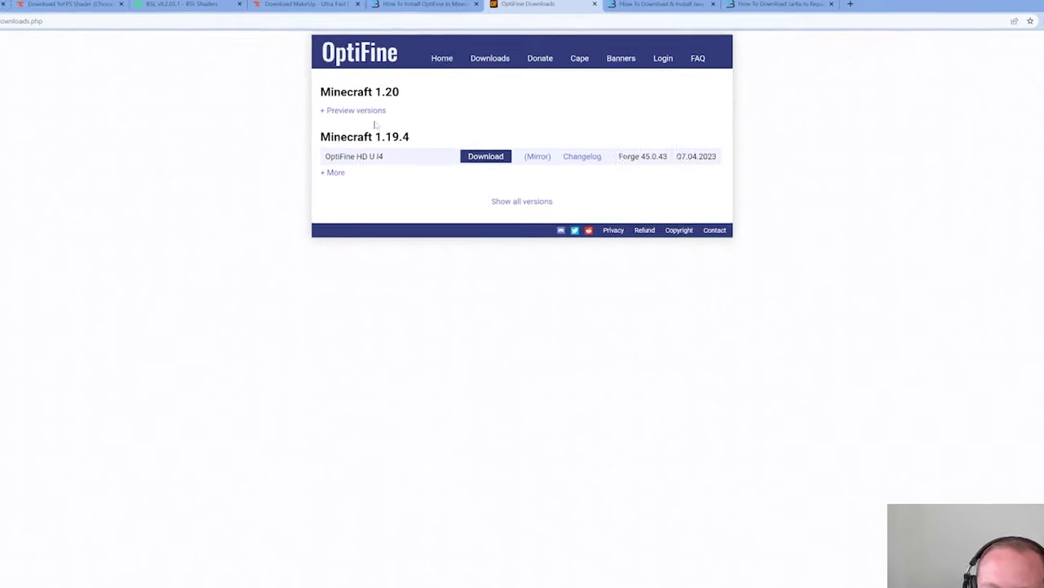
pyautogui.click(359, 110)
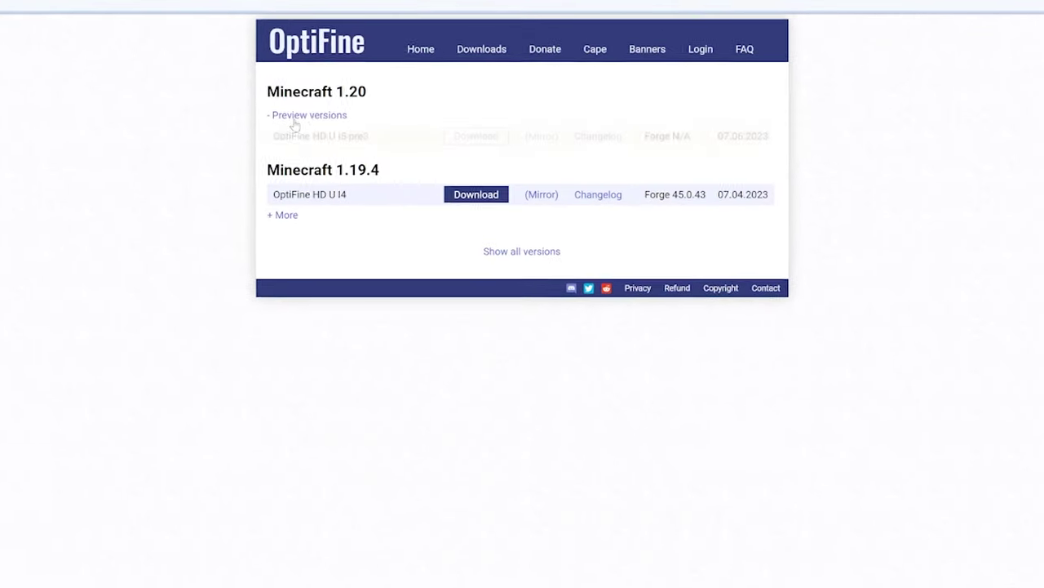
pyautogui.click(347, 110)
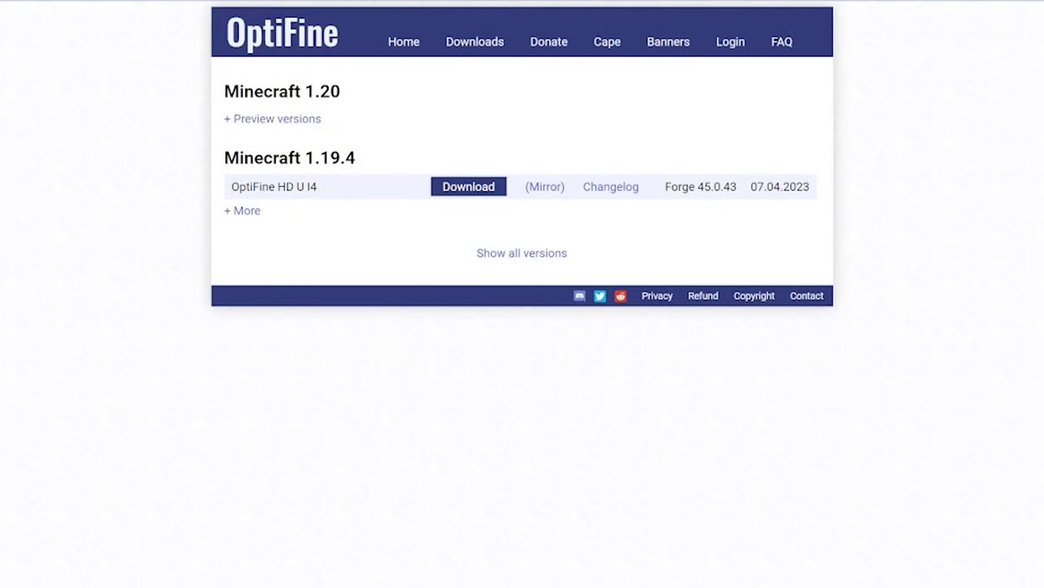
pyautogui.click(270, 120)
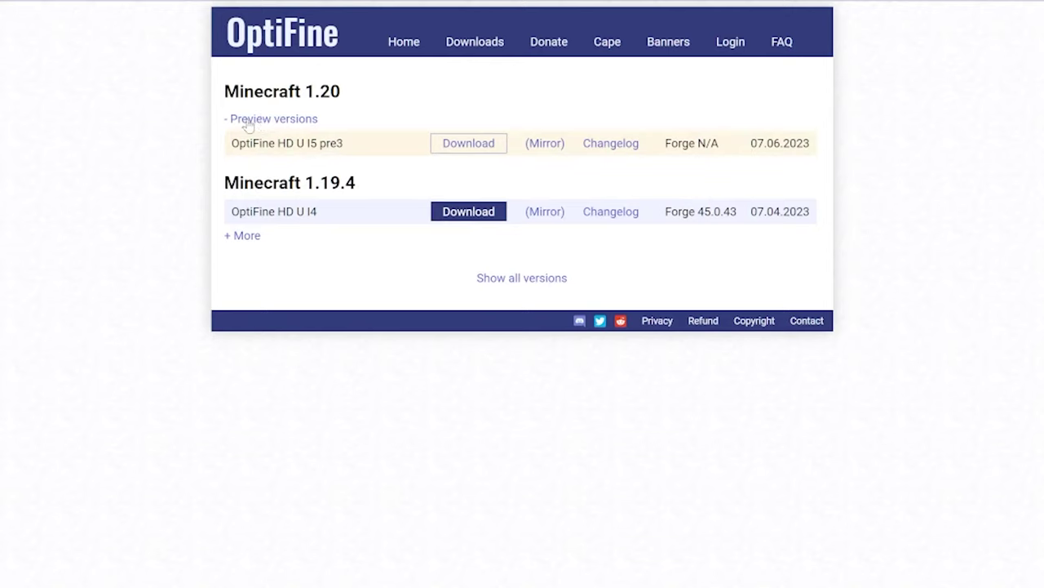
pyautogui.moveTo(318, 147); pyautogui.dragTo(376, 153)
pyautogui.click(376, 154)
pyautogui.click(276, 119)
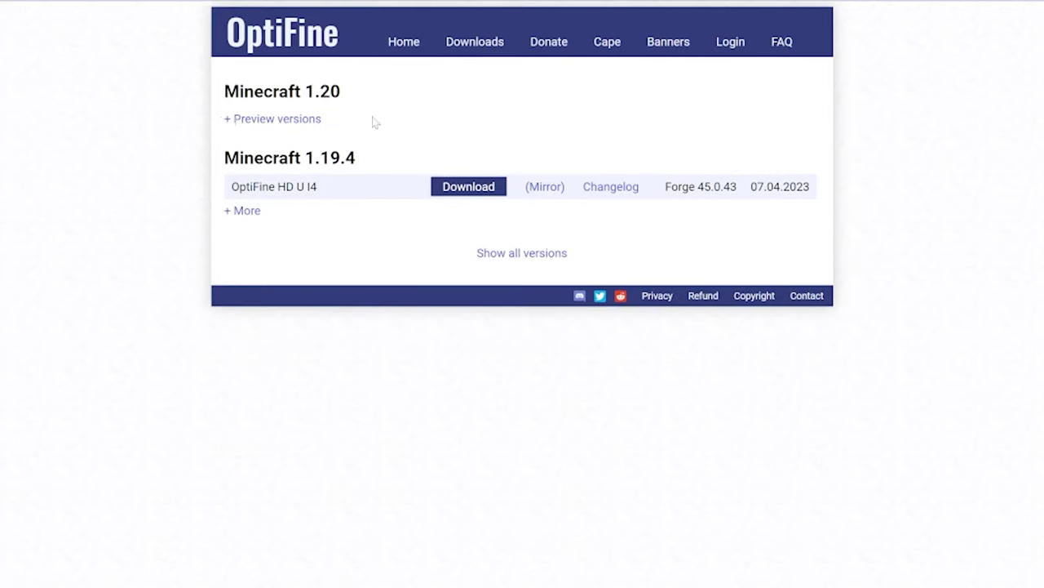
pyautogui.click(282, 122)
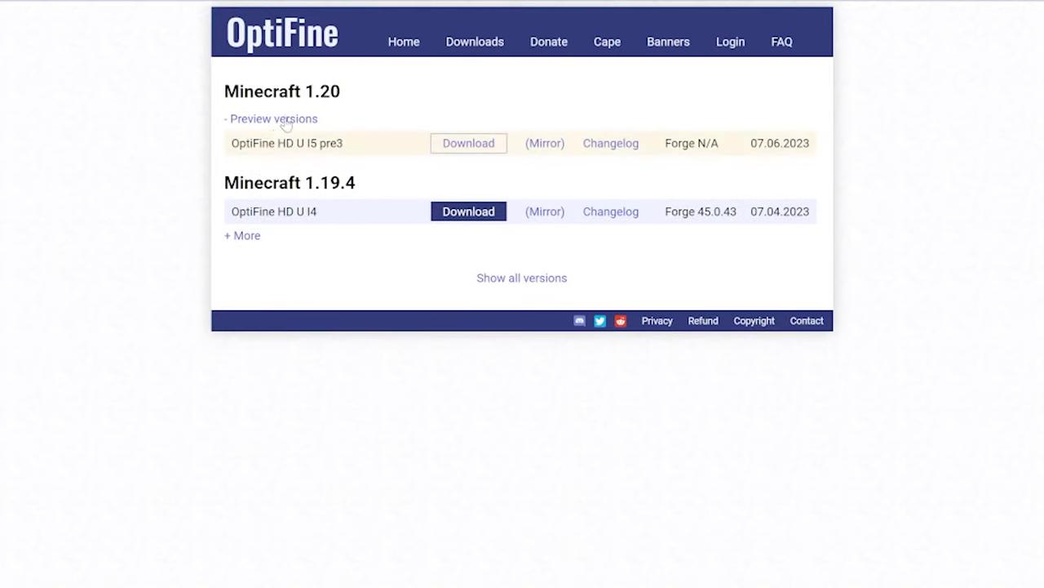
pyautogui.click(532, 145)
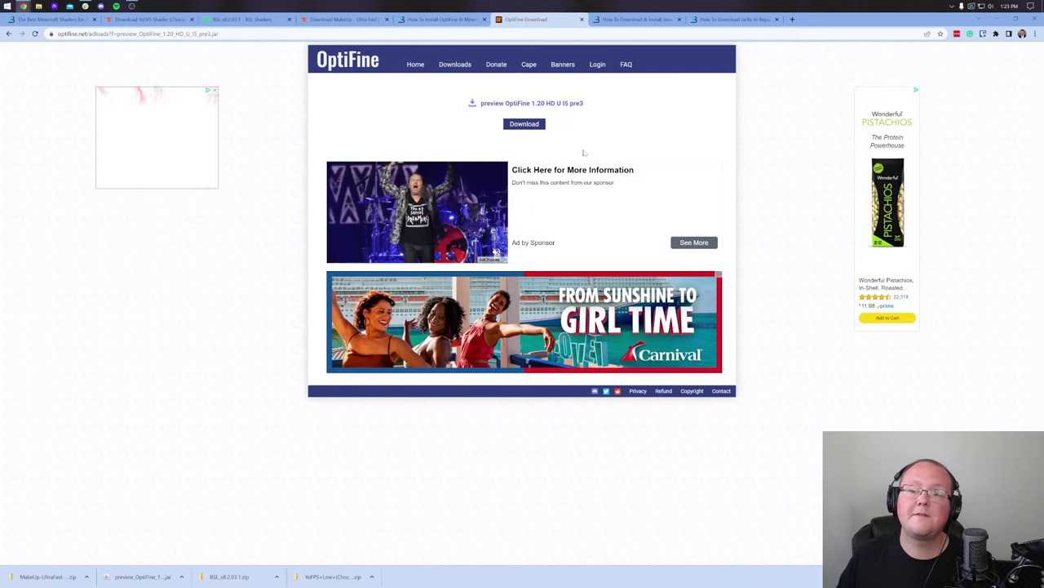
# - Open the Downloads folder, move the OptiFine jar and the three shader zips to the desktop, and close the folder
pyautogui.click(645, 19)
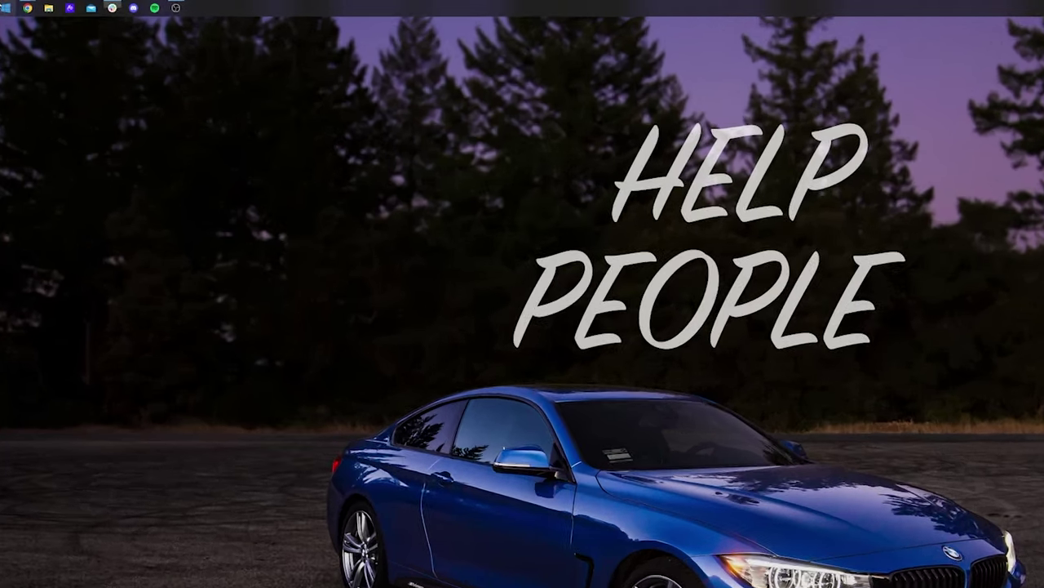
pyautogui.press('super')
pyautogui.write('down')
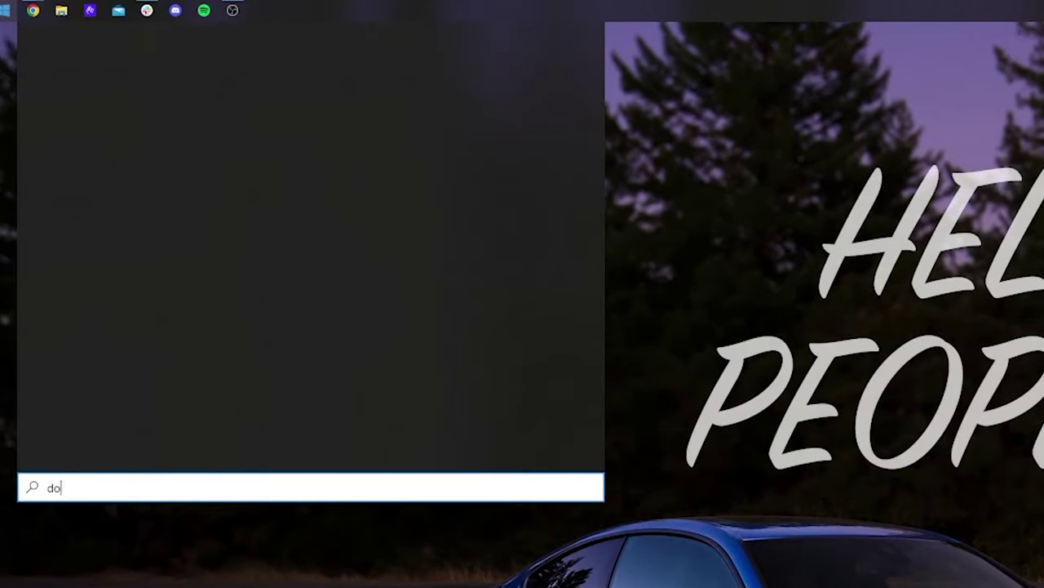
pyautogui.click(61, 127)
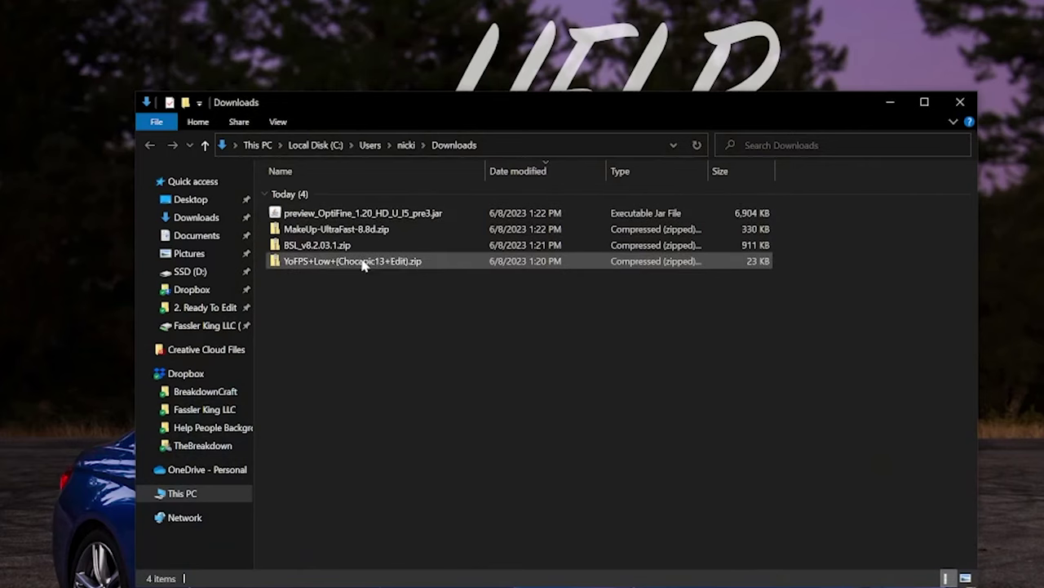
pyautogui.click(349, 261)
pyautogui.click(287, 214)
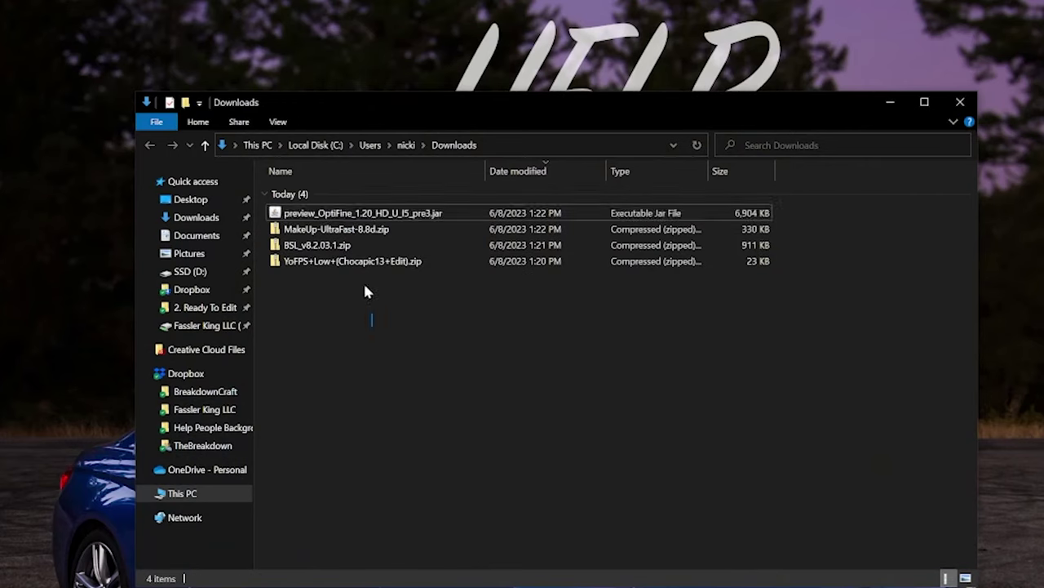
pyautogui.moveTo(366, 287); pyautogui.dragTo(32, 184)
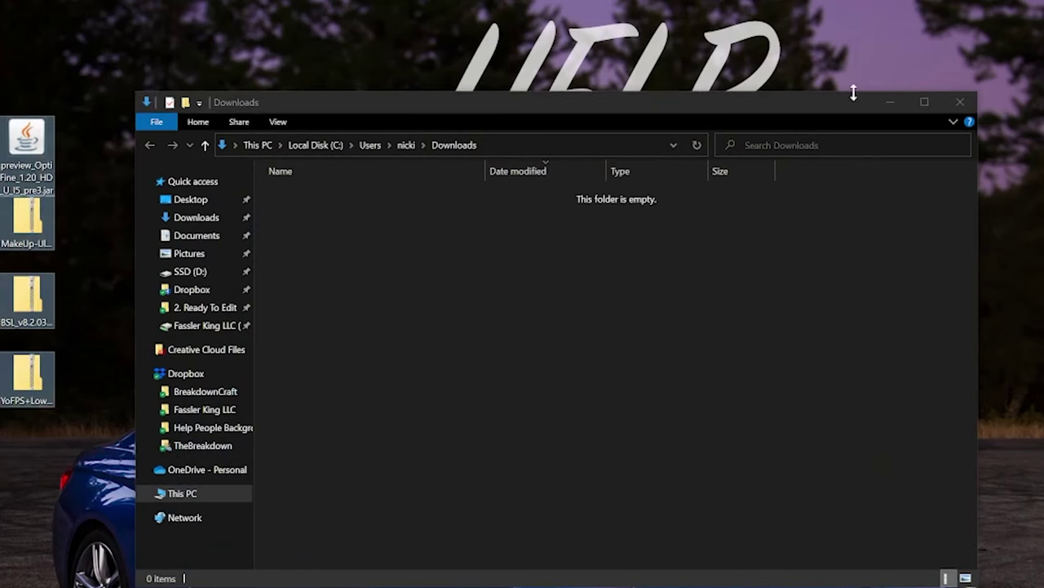
pyautogui.click(960, 102)
# - Rearrange the downloads on the desktop so the three shader zips are grouped together and the OptiFine jar stands apart
pyautogui.moveTo(27, 139); pyautogui.dragTo(371, 78)
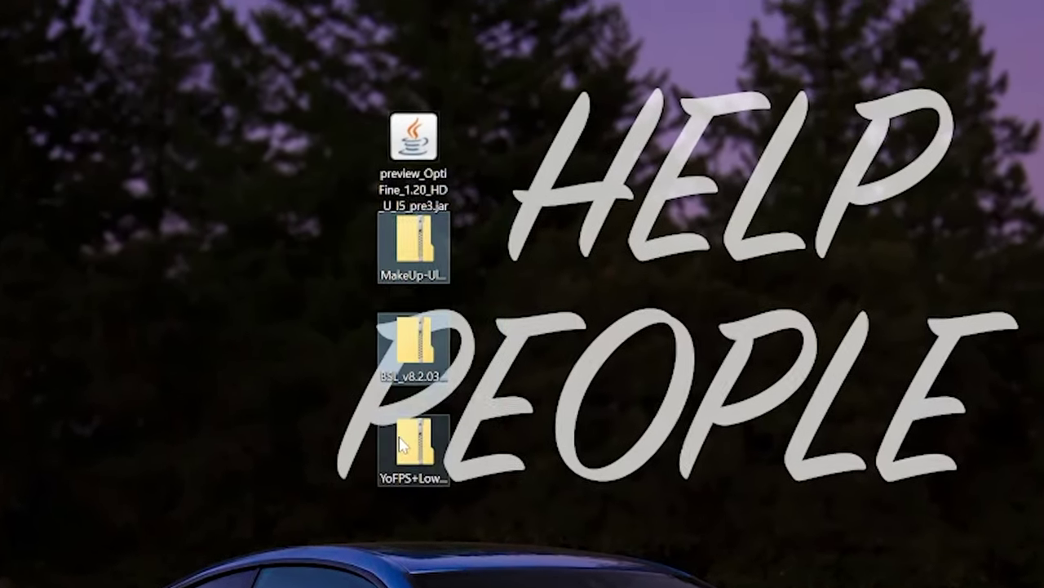
pyautogui.moveTo(384, 351); pyautogui.dragTo(258, 176)
pyautogui.moveTo(367, 163); pyautogui.dragTo(306, 111)
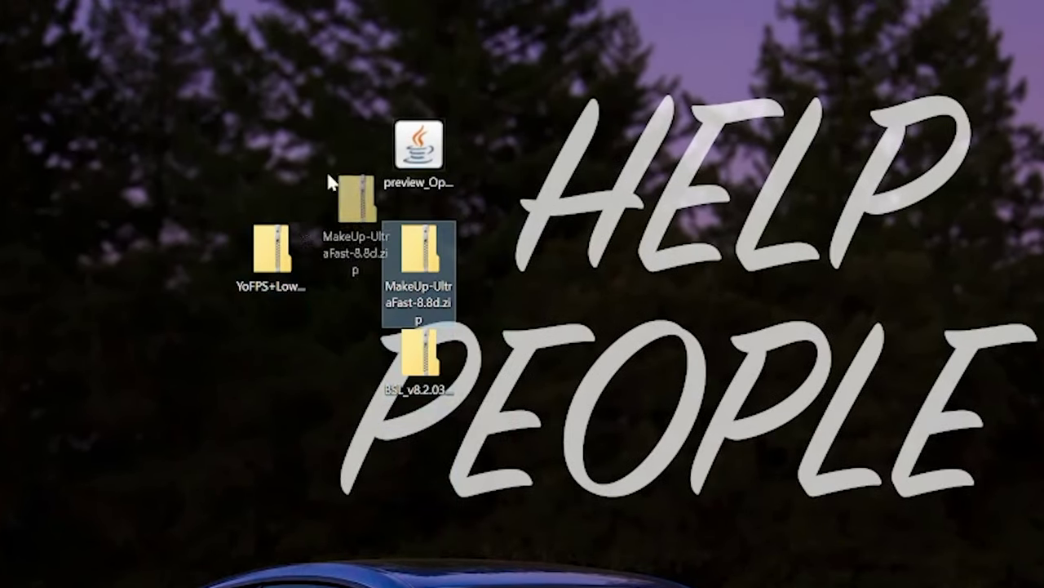
pyautogui.moveTo(328, 181); pyautogui.dragTo(245, 135)
pyautogui.moveTo(418, 350); pyautogui.dragTo(322, 140)
pyautogui.moveTo(418, 147); pyautogui.dragTo(481, 173)
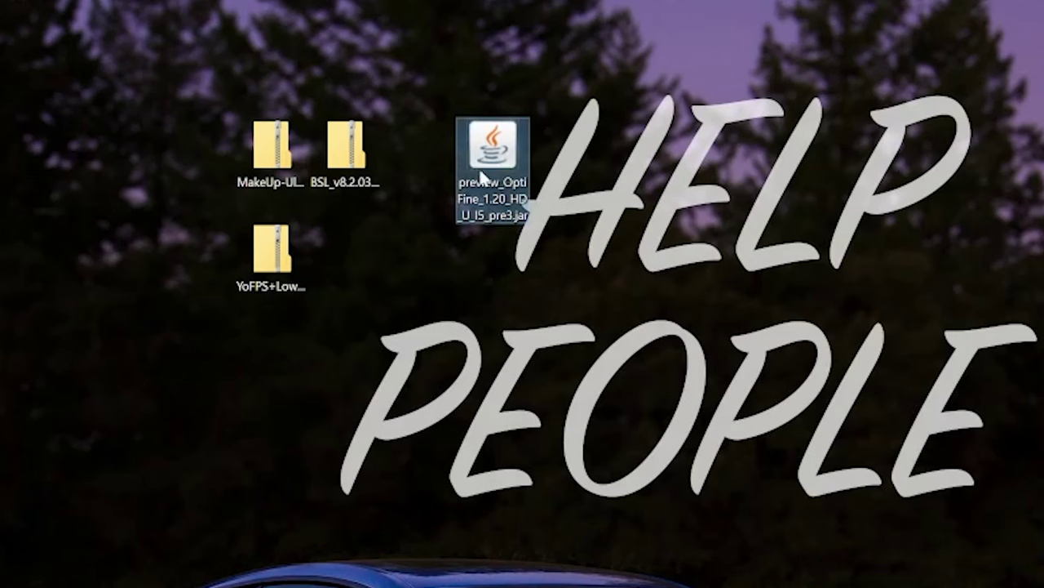
# - Open the OptiFine jar on the desktop with Java(TM) Platform SE binary
pyautogui.rightClick(482, 160)
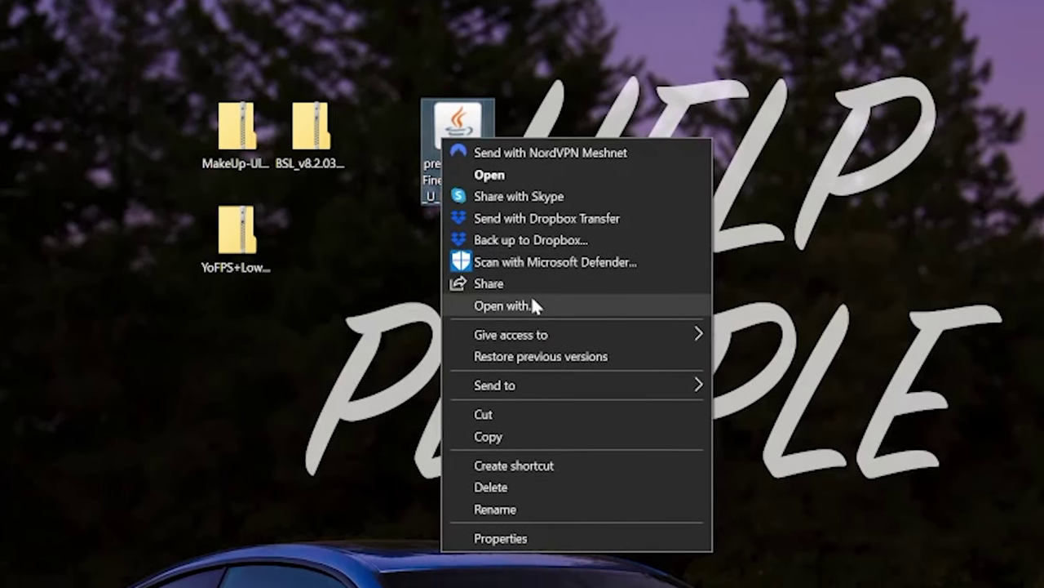
pyautogui.click(565, 323)
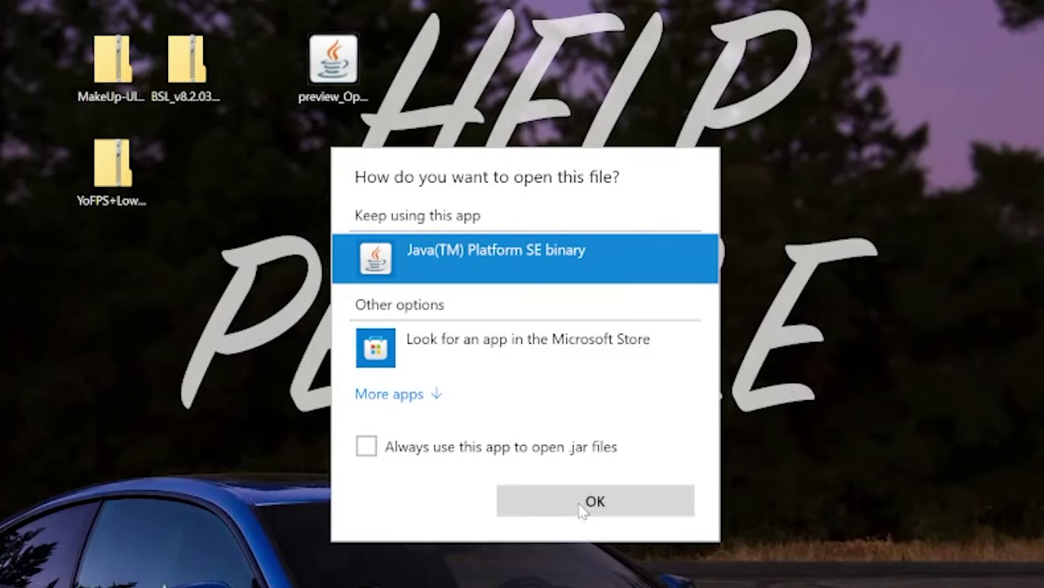
pyautogui.click(582, 506)
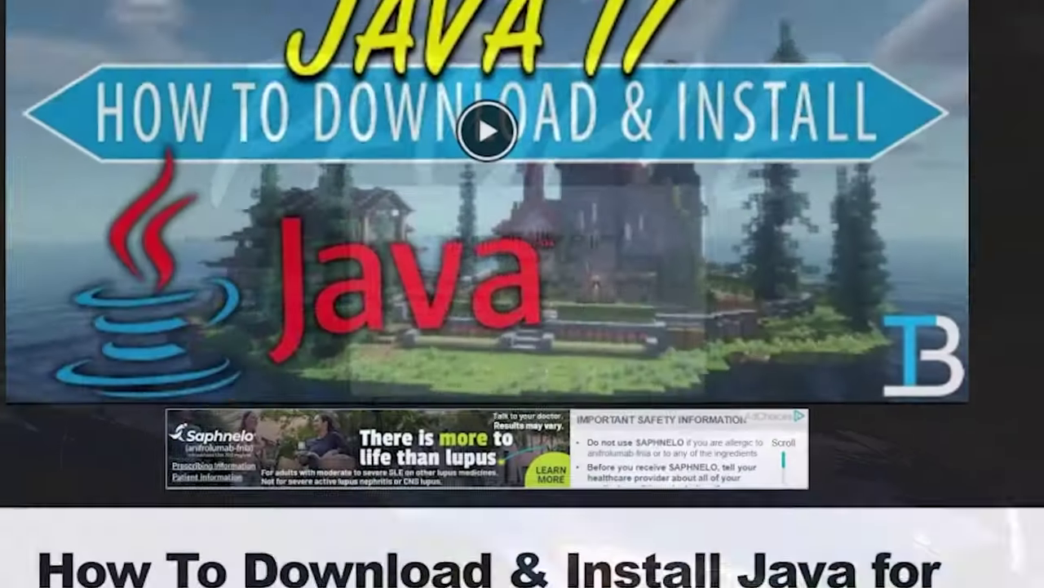
# - Look over the guide to downloading and installing Java for Minecraft mods and the Jarfix guide to repairing .jar files
pyautogui.scroll(-2, 519, 300)
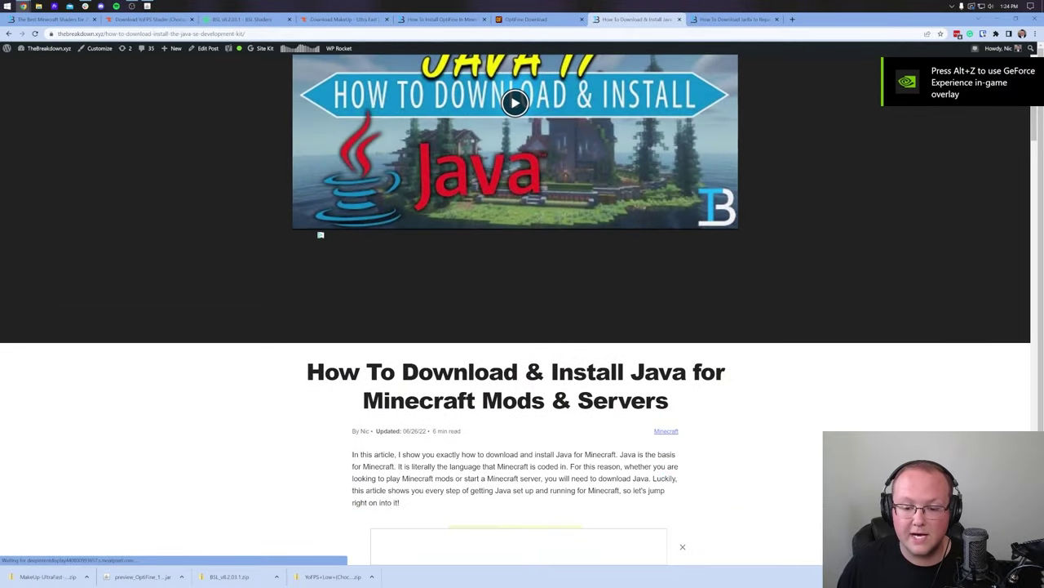
pyautogui.moveTo(544, 400); pyautogui.dragTo(363, 400)
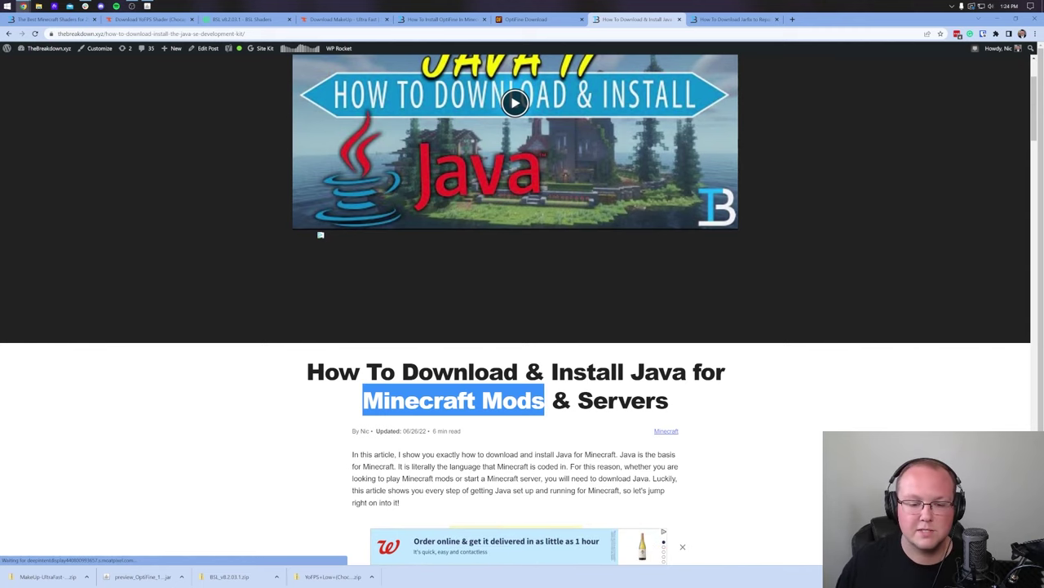
pyautogui.scroll(-3, 541, 373)
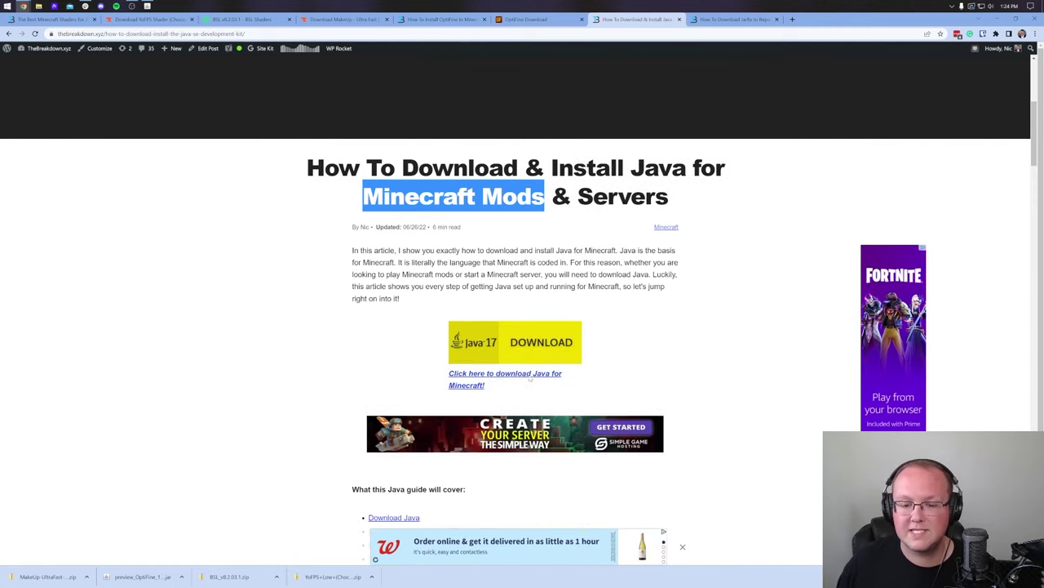
pyautogui.scroll(3, 541, 373)
pyautogui.scroll(-3, 547, 352)
pyautogui.scroll(-5, 547, 352)
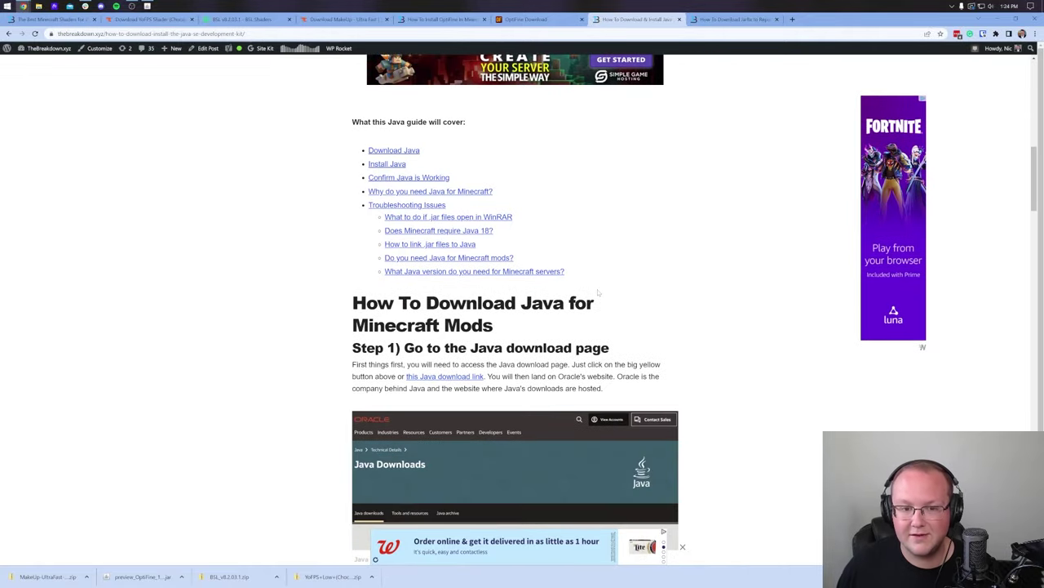
pyautogui.click(733, 19)
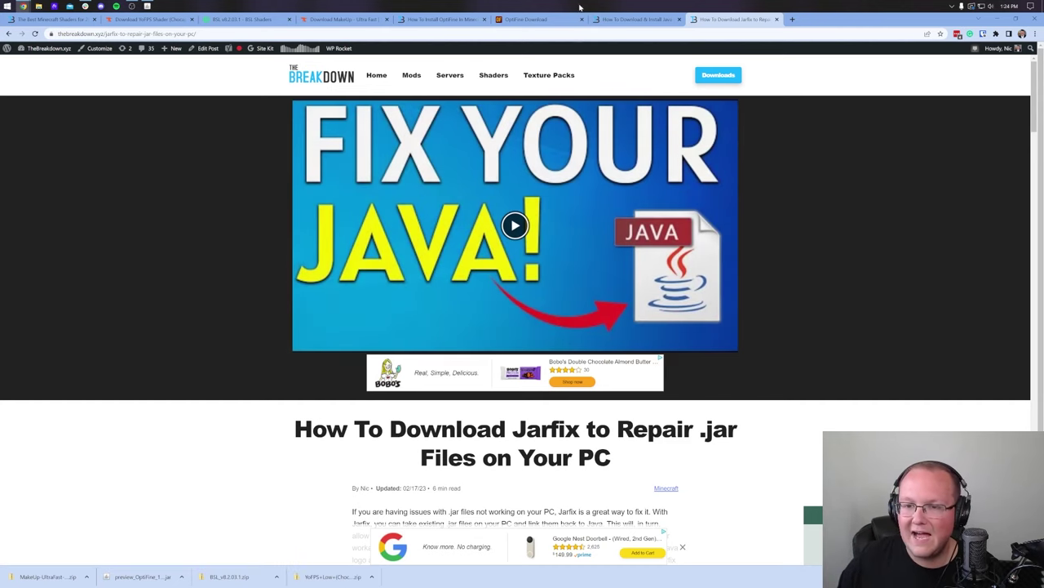
pyautogui.click(629, 21)
pyautogui.click(735, 20)
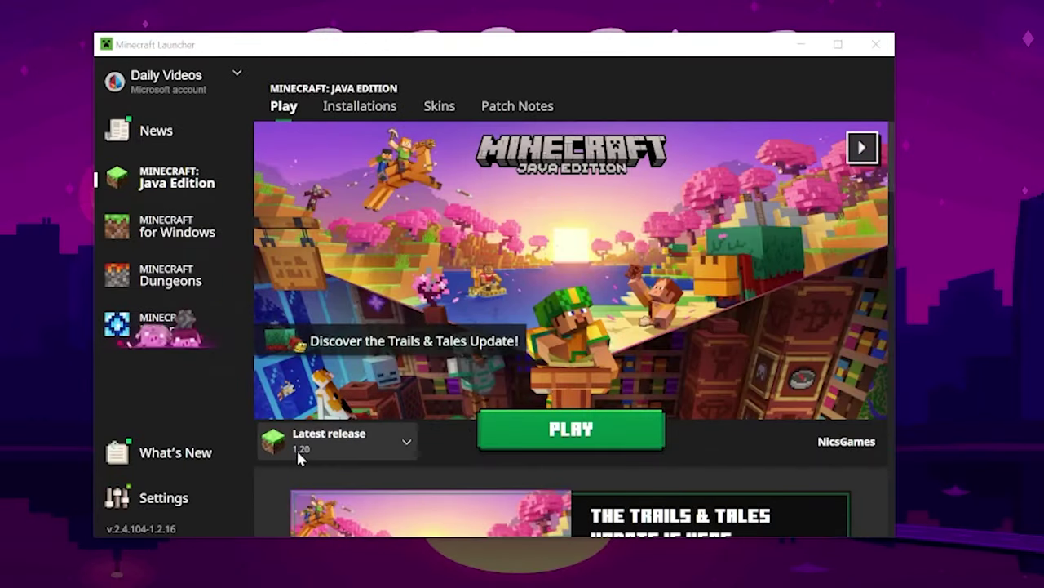
# - Start the latest release 1.20 from the Minecraft Launcher and quit the game from its main menu
pyautogui.click(537, 436)
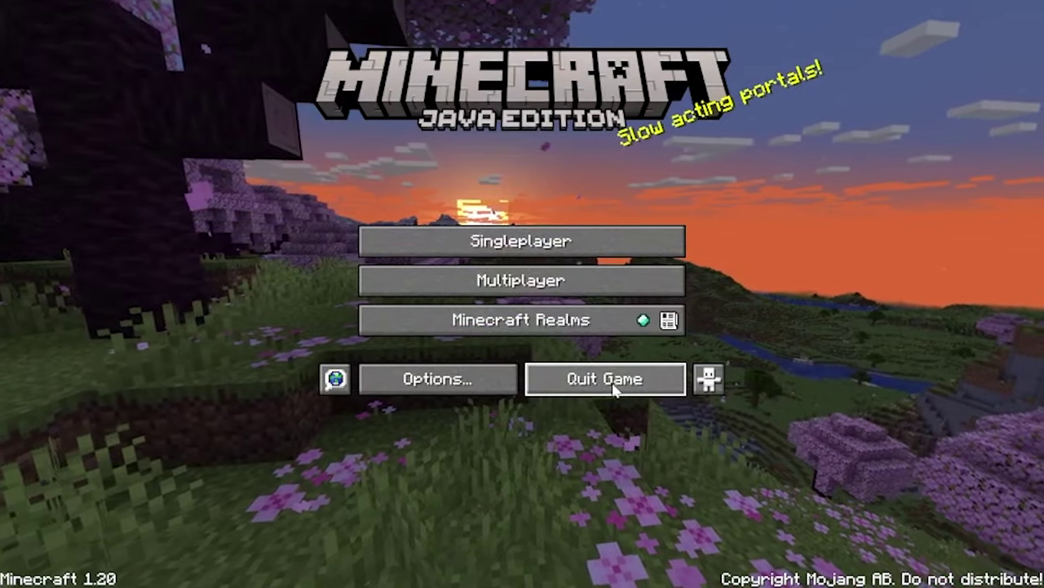
pyautogui.click(617, 387)
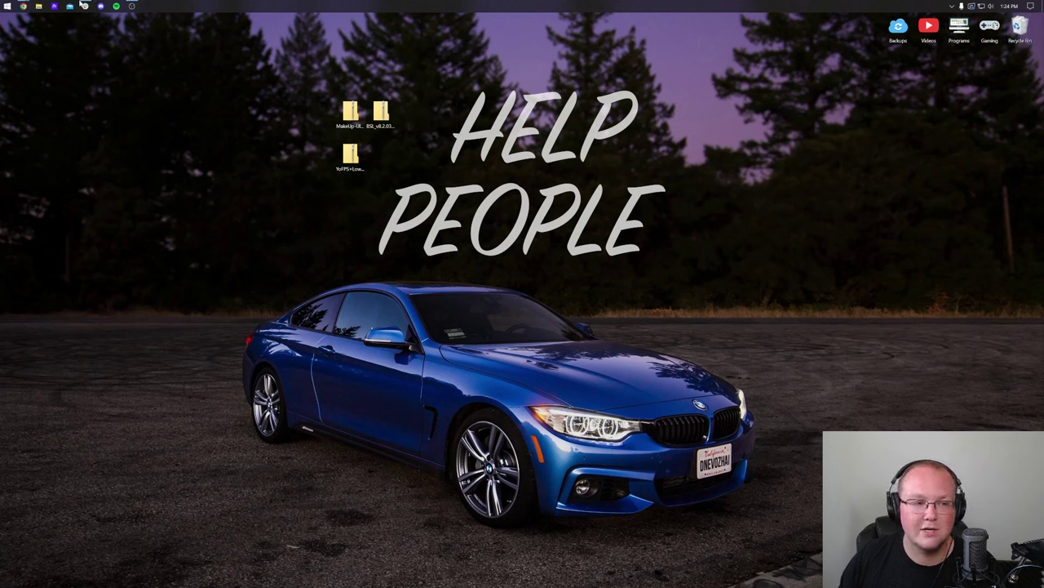
# - Open the Minecraft Launcher and try to play the OptiFine installation, cancelling at the modified-installation warning
pyautogui.click(8, 5)
pyautogui.click(373, 209)
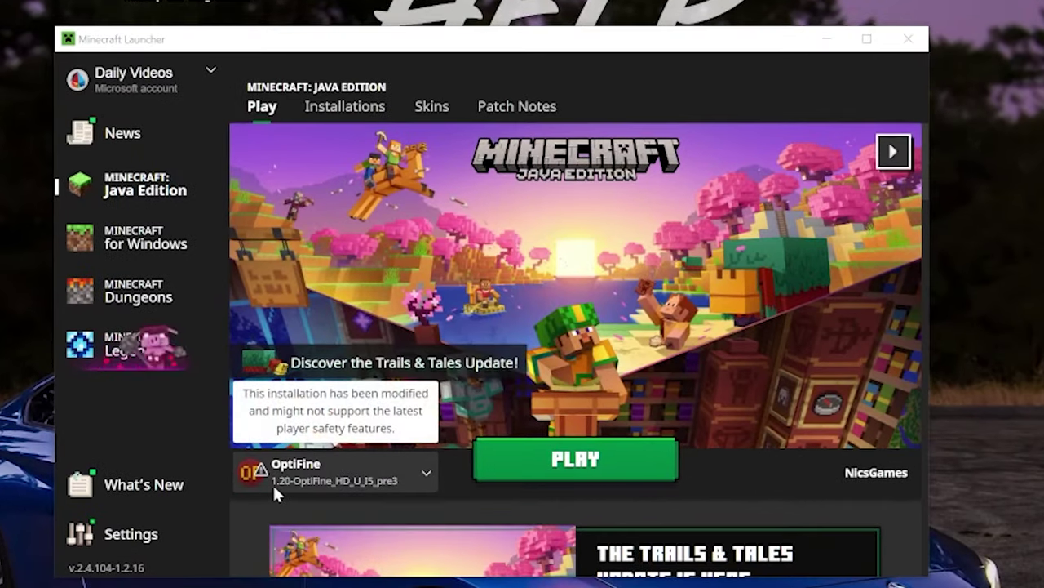
pyautogui.click(553, 472)
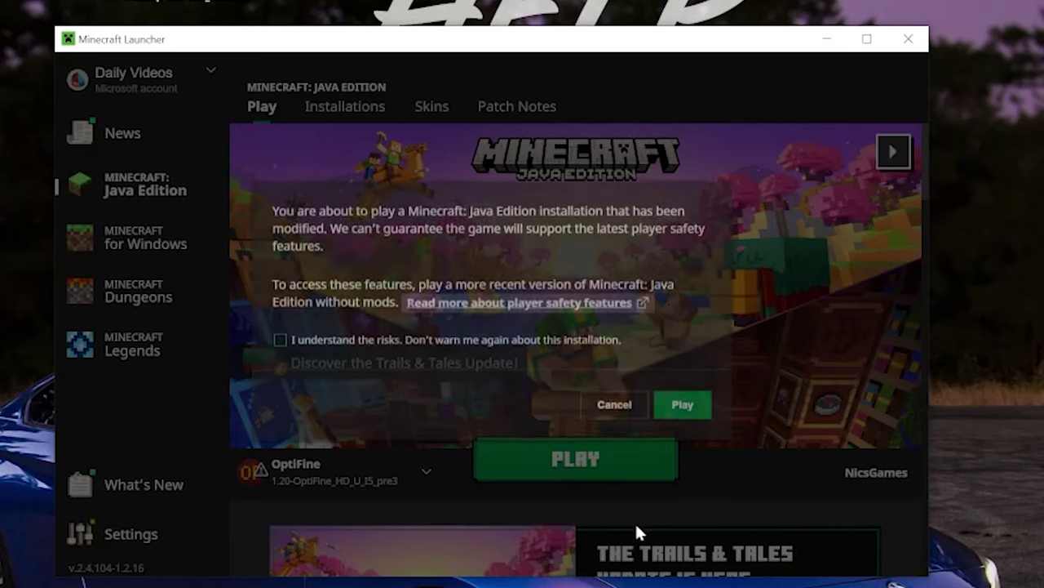
pyautogui.click(594, 414)
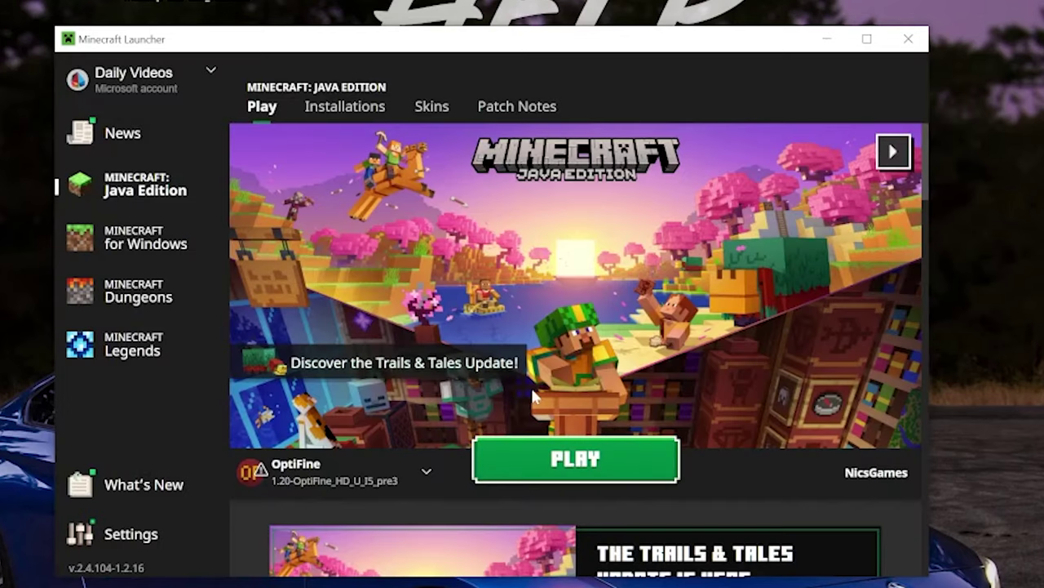
# - Go to the Java Edition installations list and make sure Modded versions are shown in it
pyautogui.click(308, 114)
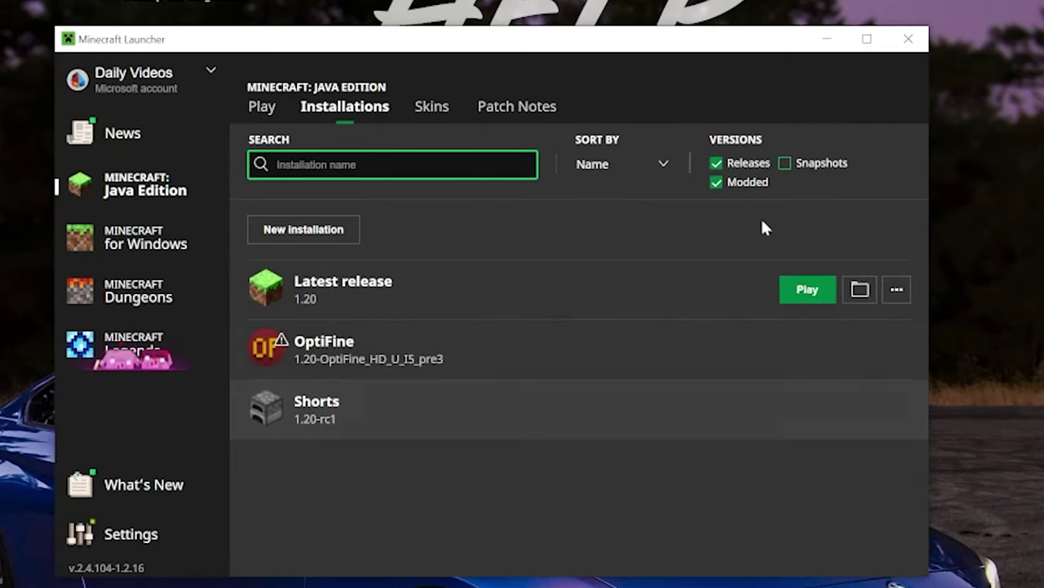
pyautogui.click(763, 184)
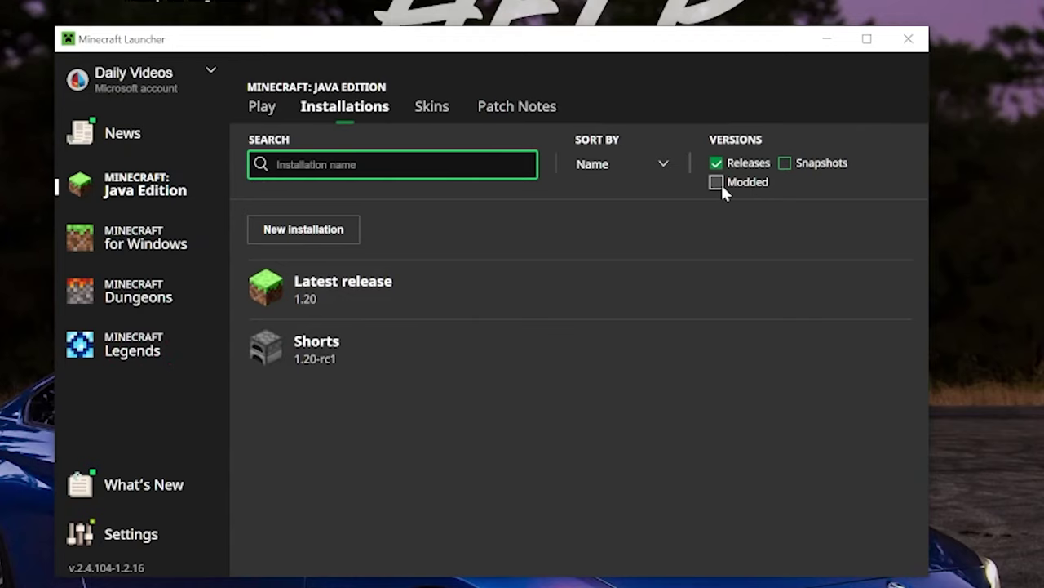
pyautogui.click(722, 184)
pyautogui.moveTo(522, 380)
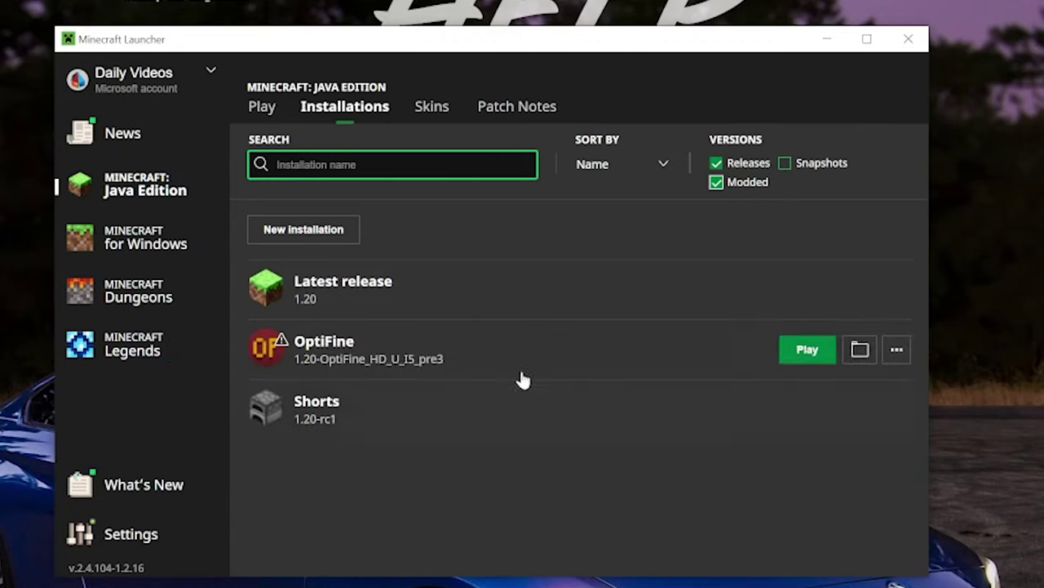
# - Try to play the OptiFine installation from the installations list
pyautogui.click(804, 359)
pyautogui.click(620, 416)
pyautogui.moveTo(275, 350)
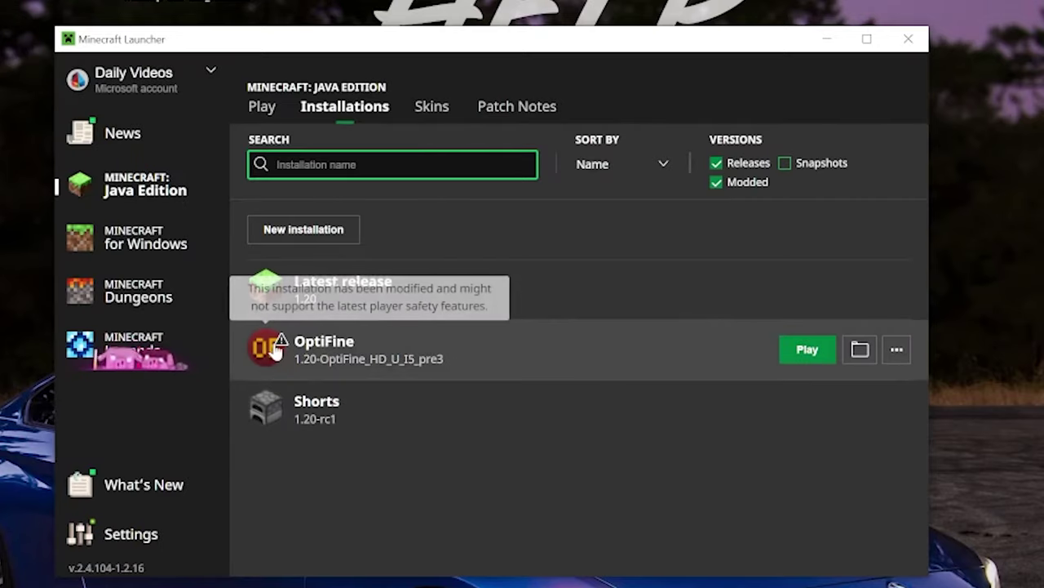
# - Start a new installation named SimpleGameHosting.com that uses the version release 1.20-OptiFine_HD_U_I5_pre3
pyautogui.click(321, 236)
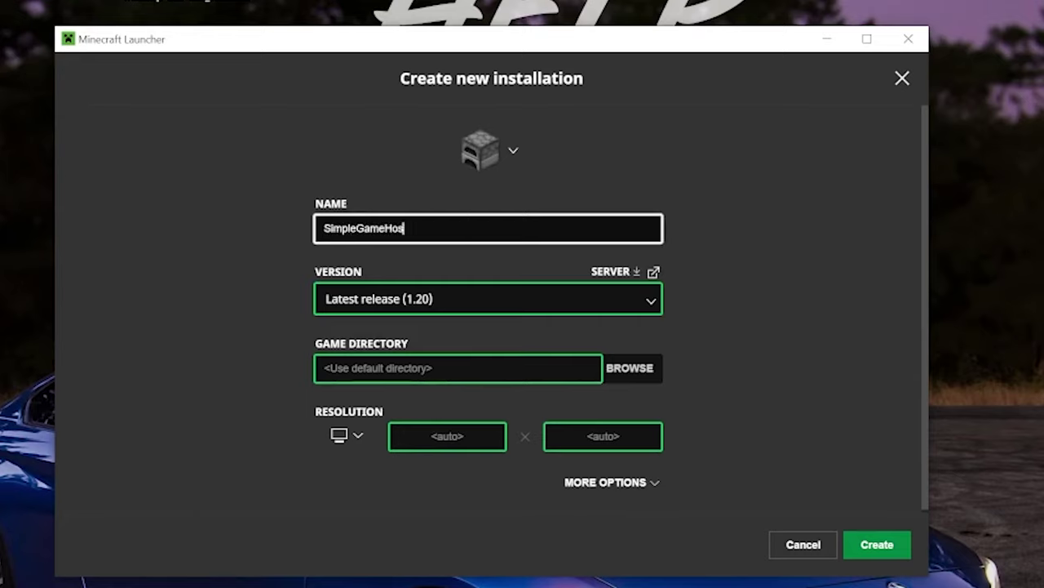
pyautogui.click(454, 303)
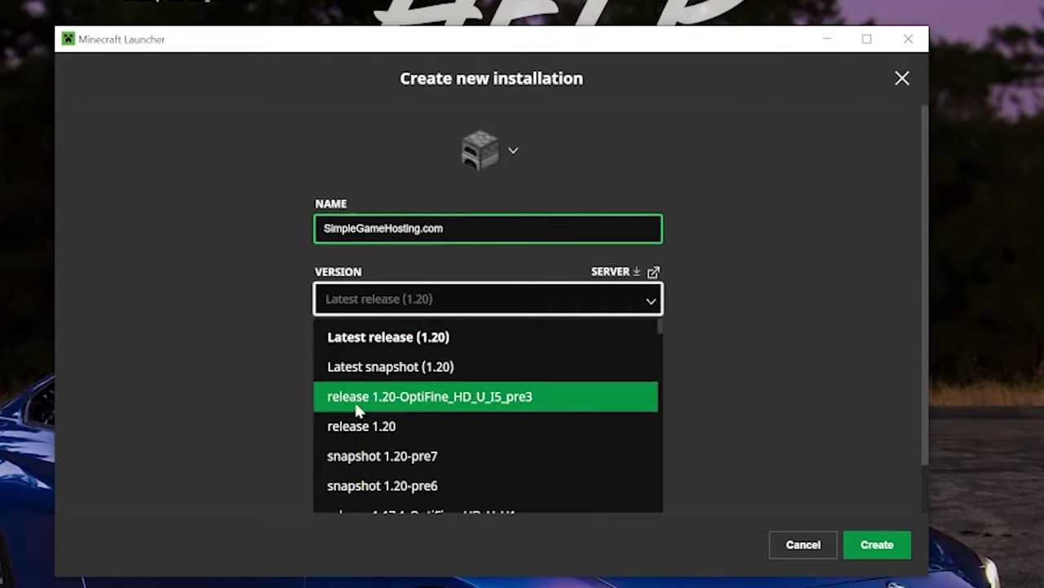
pyautogui.scroll(-5, 415, 404)
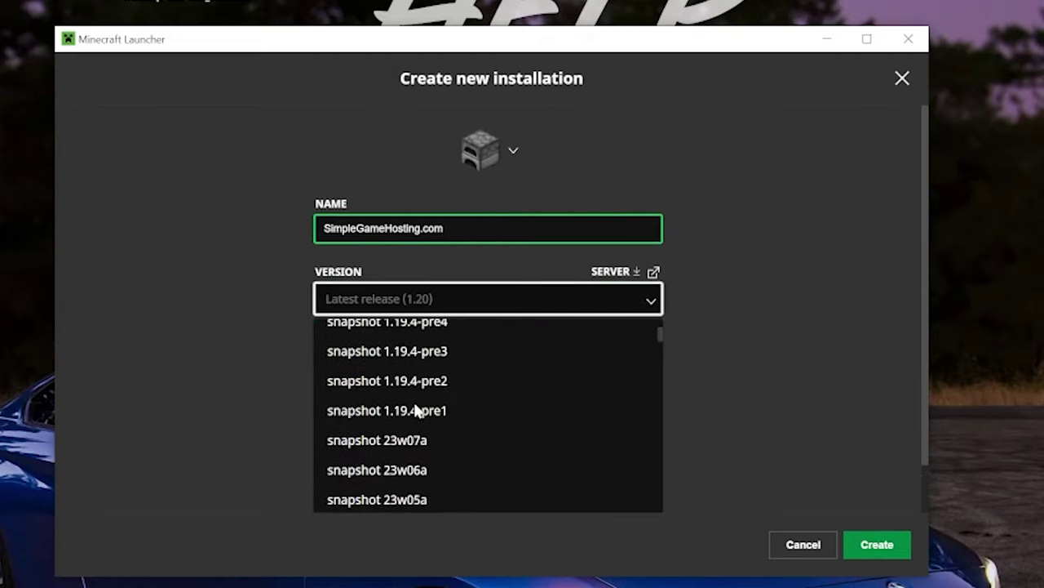
pyautogui.scroll(5, 414, 404)
pyautogui.click(413, 401)
# - Choose a screen resolution for the new installation and create it
pyautogui.click(339, 472)
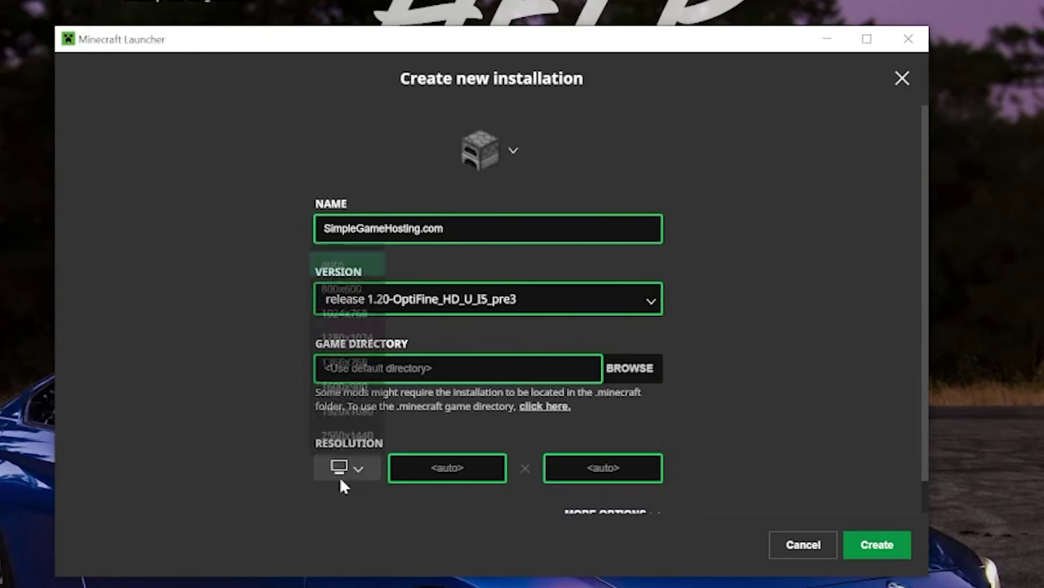
pyautogui.click(369, 403)
pyautogui.click(877, 543)
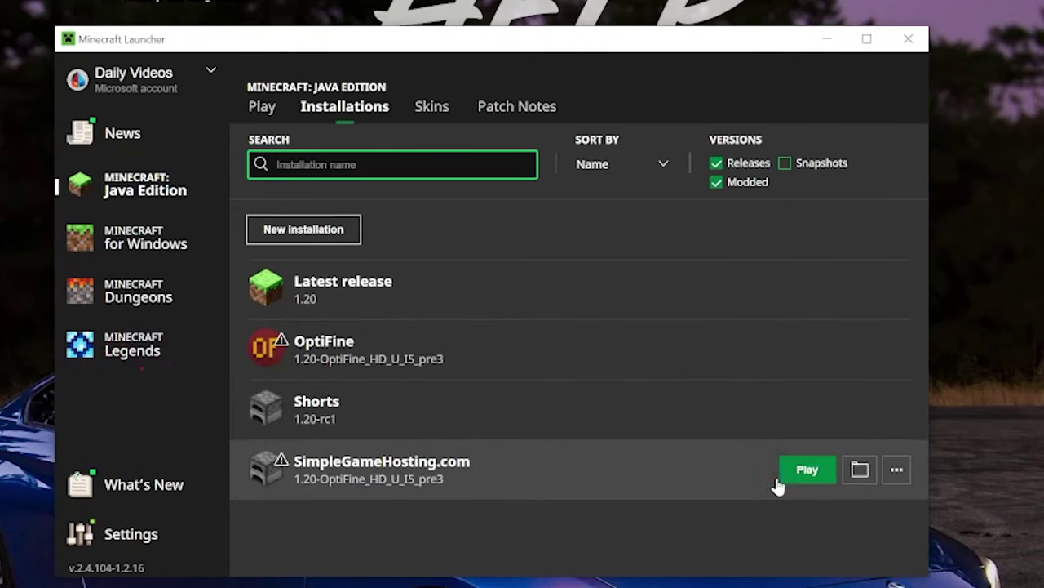
# - Play the SimpleGameHosting.com installation, accepting the modified-installation warning, and line up the YoFPS zip with the other shader packs on the desktop
pyautogui.click(804, 472)
pyautogui.click(678, 410)
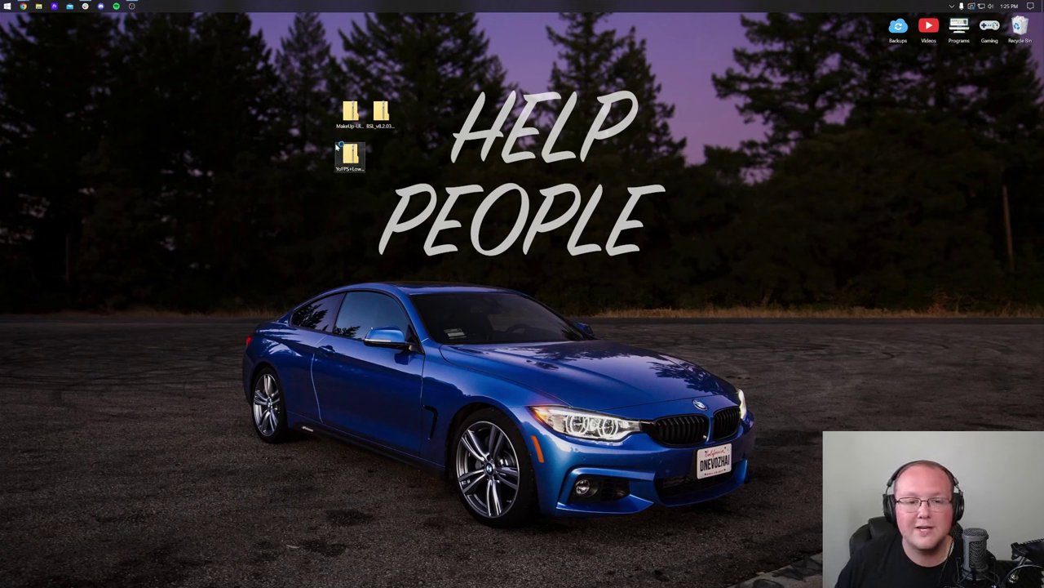
pyautogui.moveTo(356, 145); pyautogui.dragTo(325, 100)
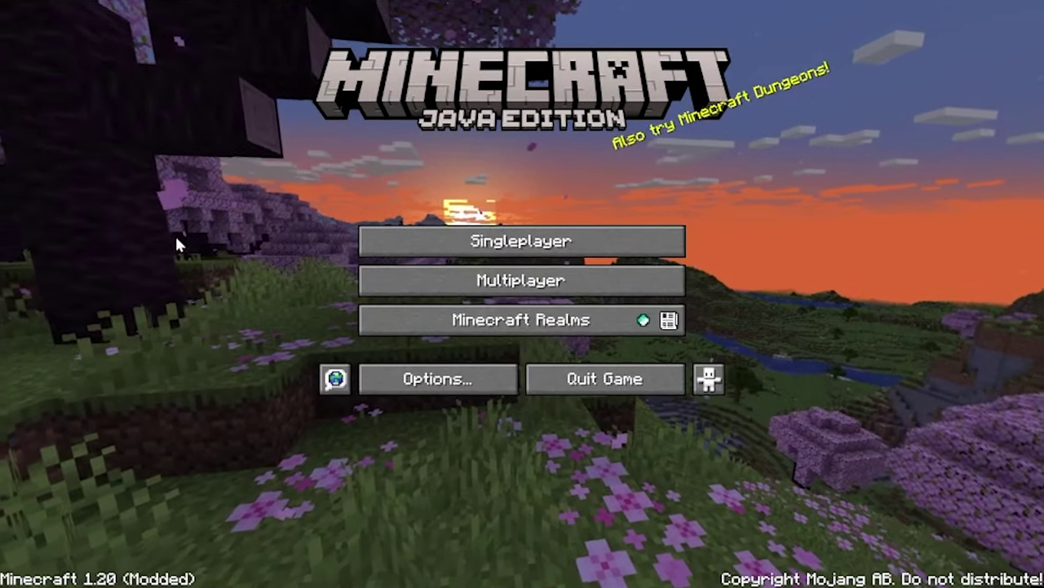
# - Open the shaderpacks folder from the shader settings in the game's video options
pyautogui.click(415, 387)
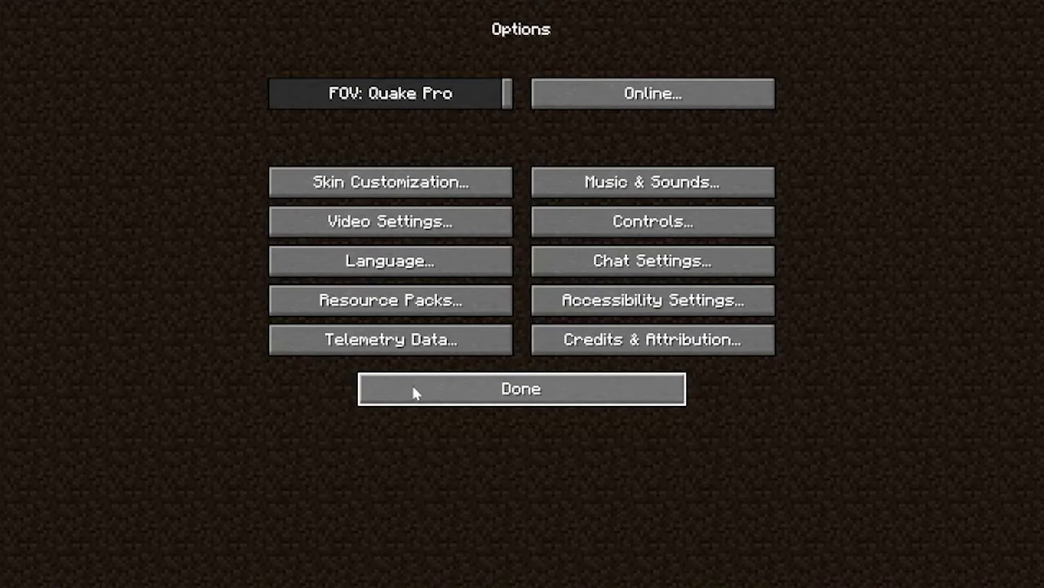
pyautogui.click(383, 219)
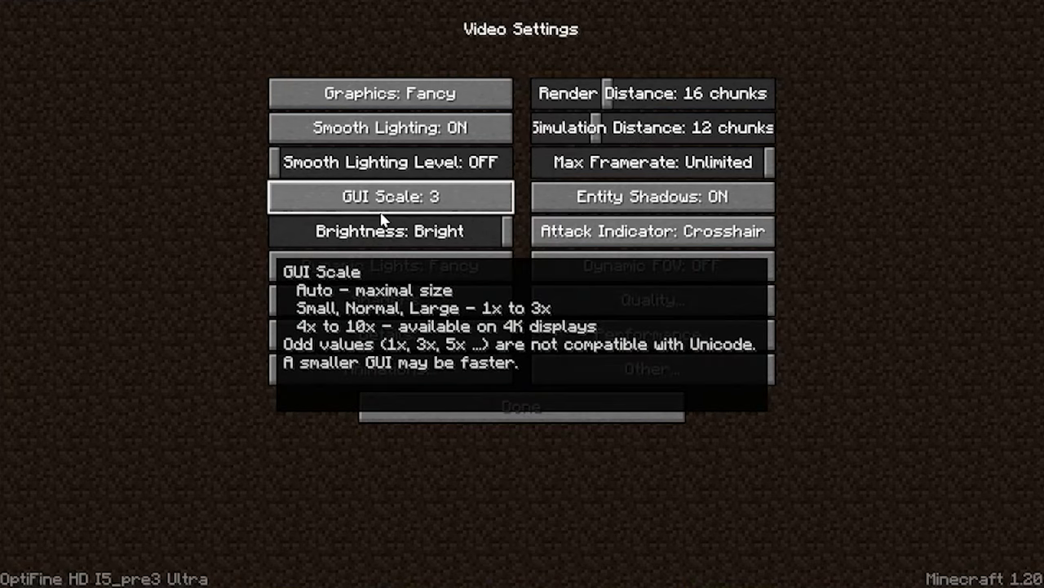
pyautogui.click(403, 314)
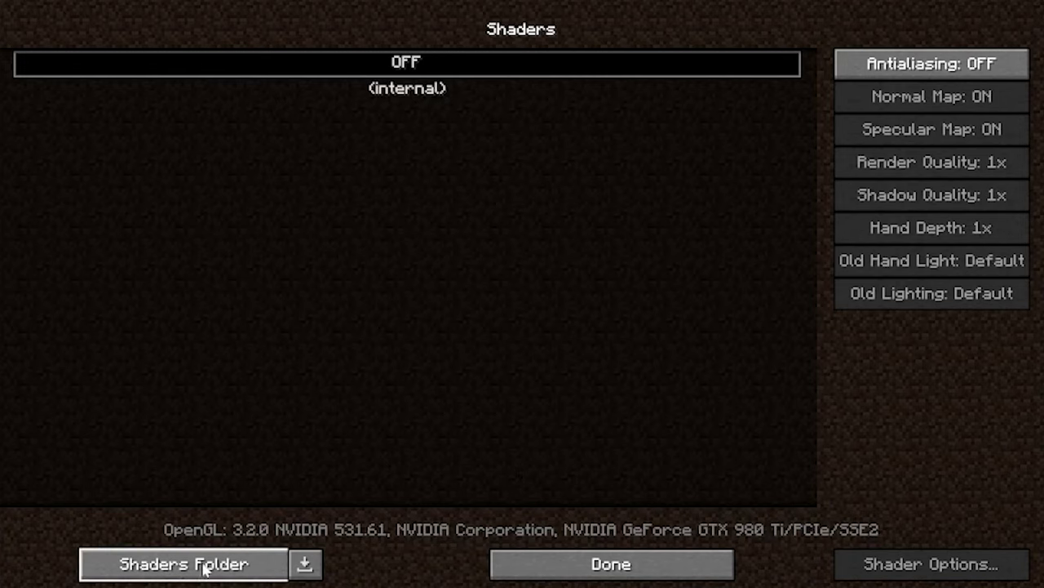
pyautogui.click(140, 576)
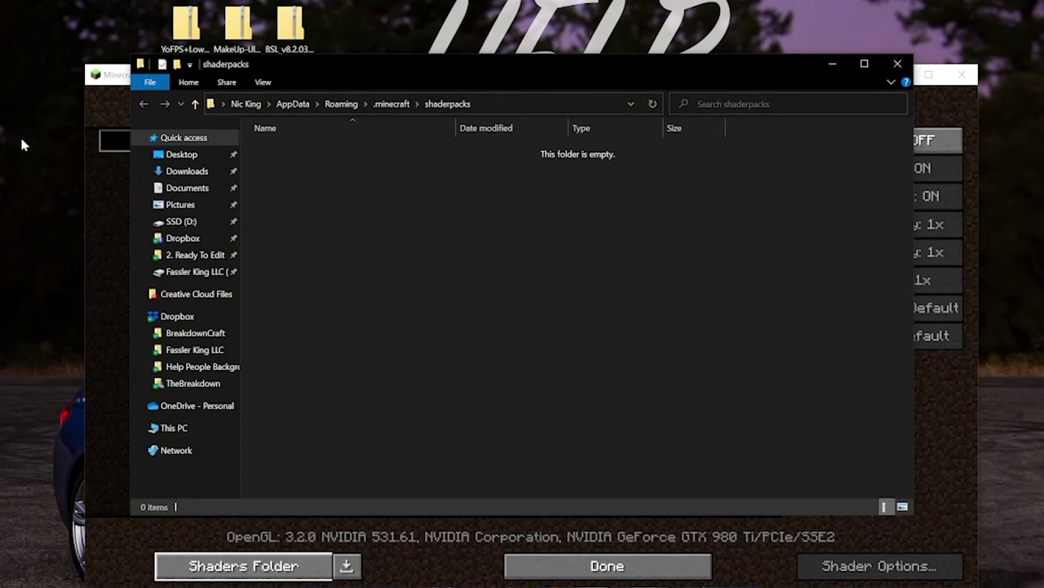
# - Move the YoFPS, MakeUp-UltraFast and BSL zip files from the desktop into the shaderpacks folder and close its window
pyautogui.moveTo(355, 49); pyautogui.dragTo(112, 36)
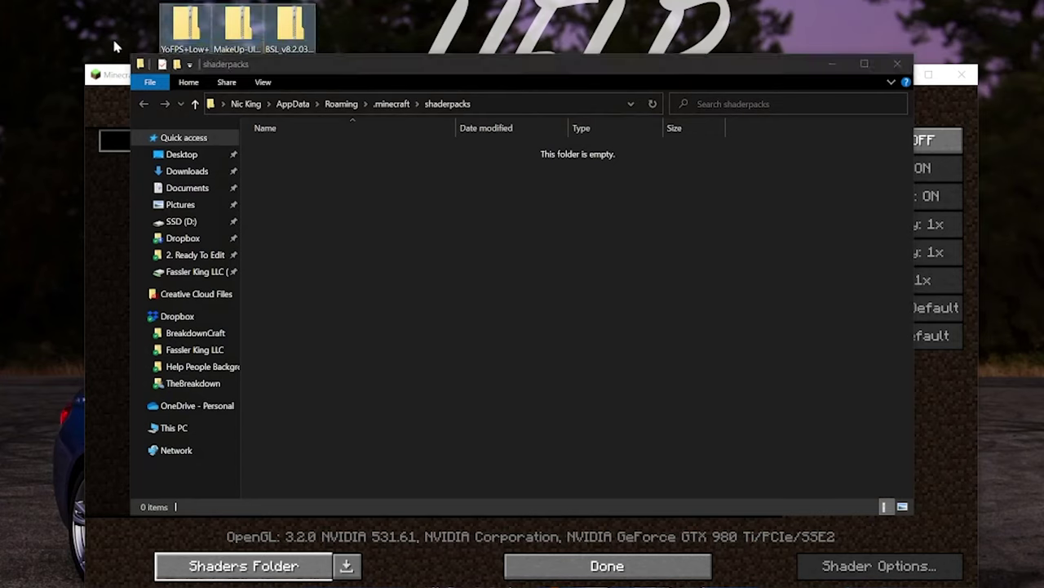
pyautogui.moveTo(187, 24); pyautogui.dragTo(476, 276)
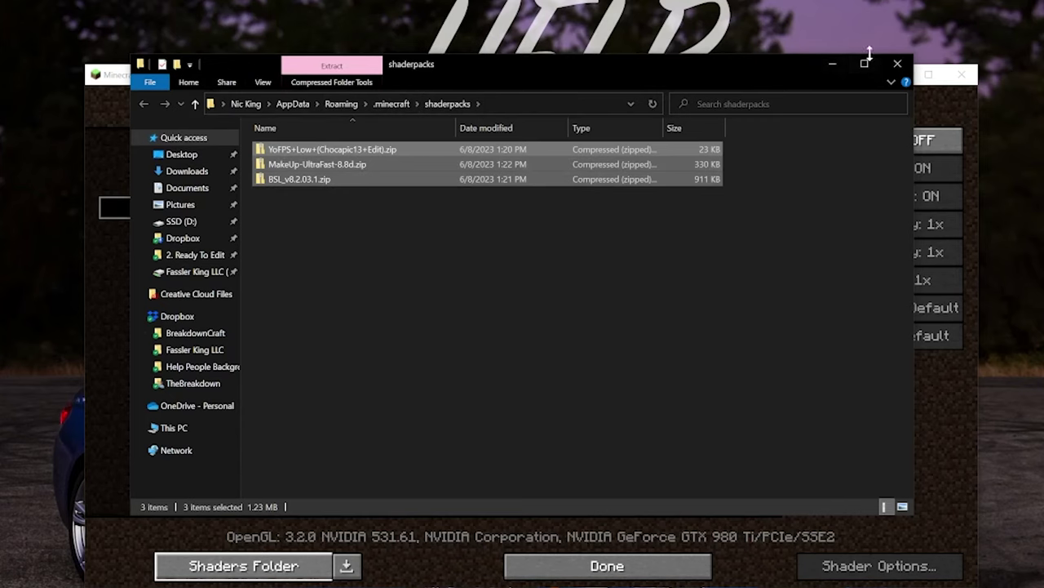
pyautogui.click(896, 65)
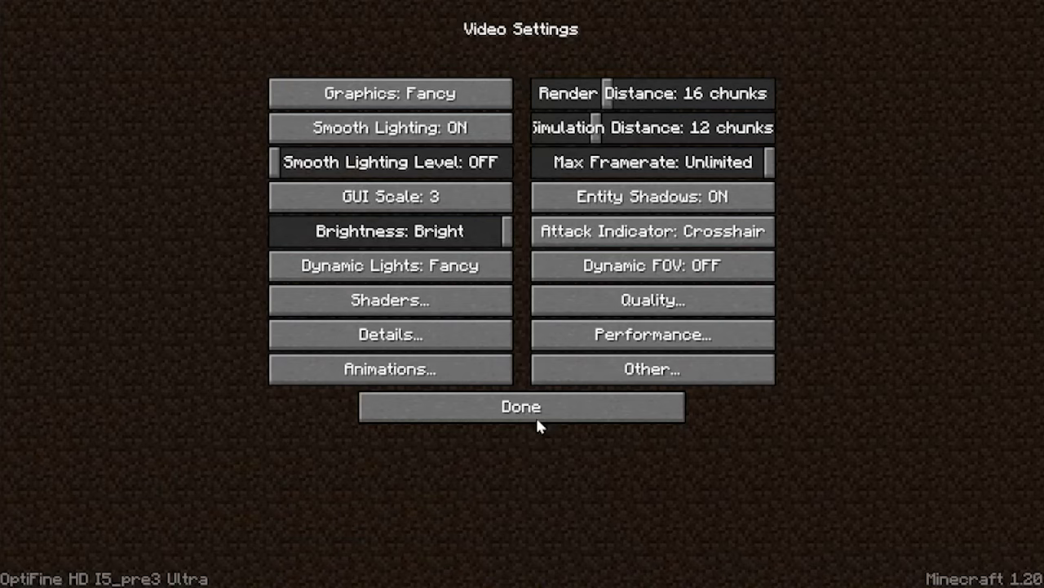
# - Leave the video settings and options for the title screen and go to Singleplayer
pyautogui.click(535, 415)
pyautogui.click(529, 388)
pyautogui.click(512, 245)
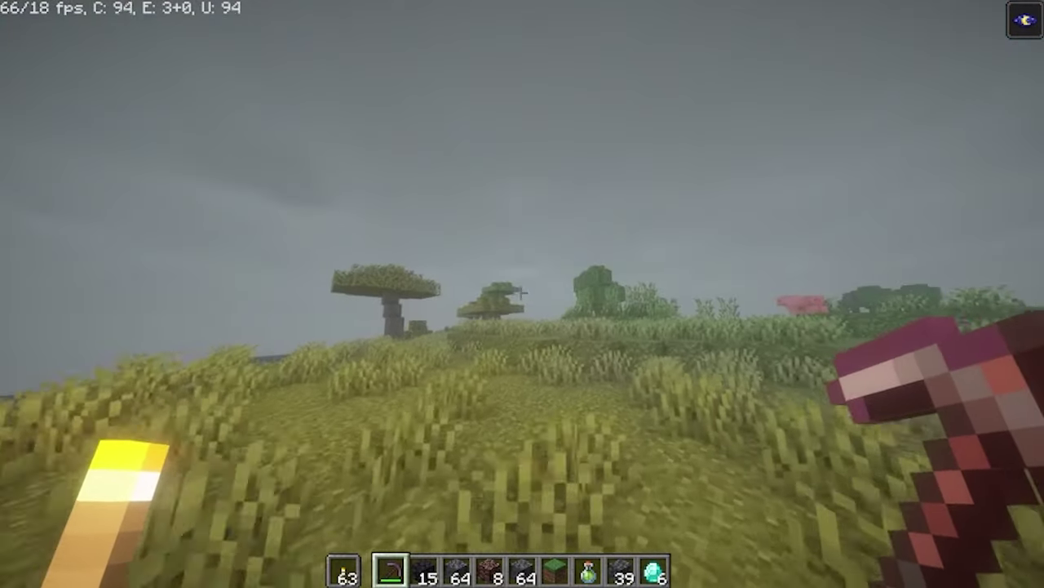
# - Set the world's weather to clear with the /weather clear command
pyautogui.write('/we')
pyautogui.press('Tab')
pyautogui.write('c')
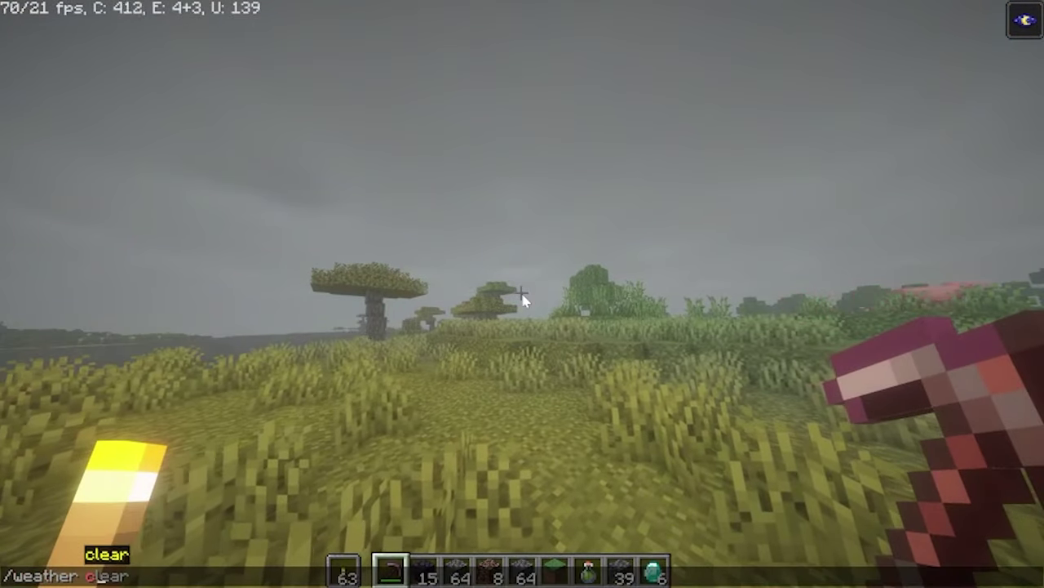
pyautogui.press('Tab')
pyautogui.press('Return')
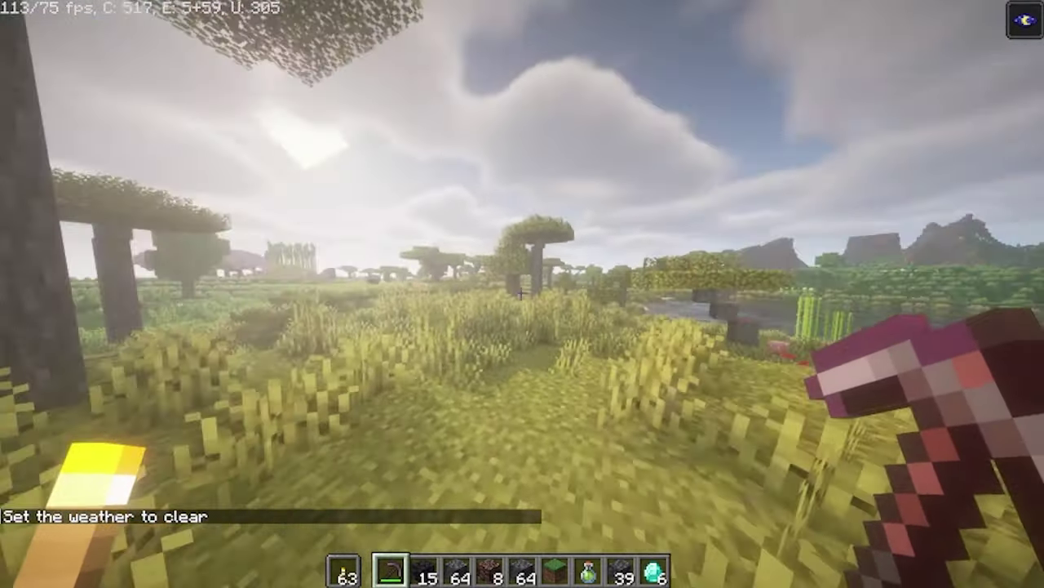
# - Set the profile of the BSL_v8.2.03.1 shader to Low in its shader options and return to the game
pyautogui.press('Escape')
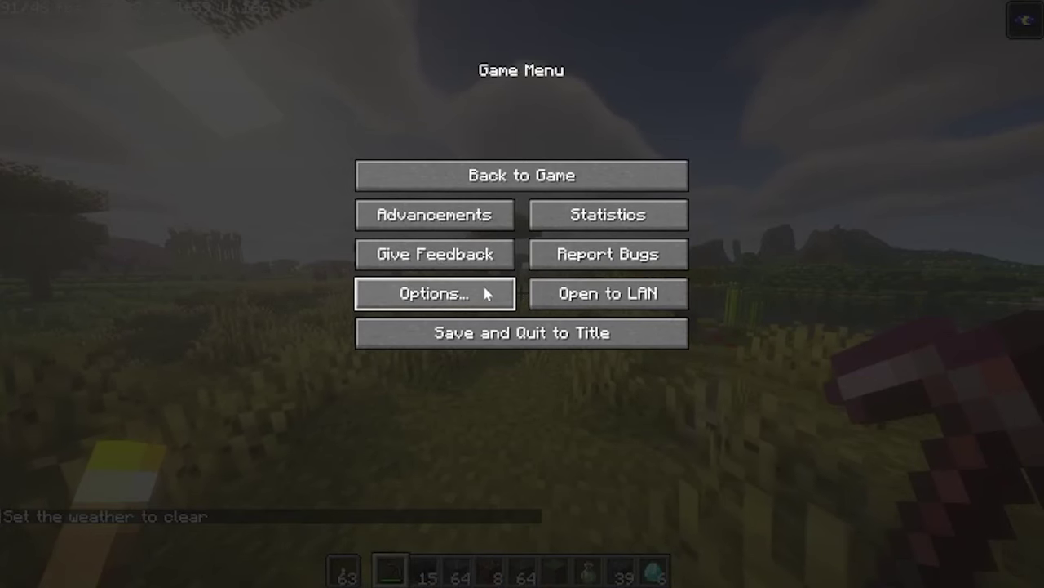
pyautogui.click(486, 294)
pyautogui.click(462, 222)
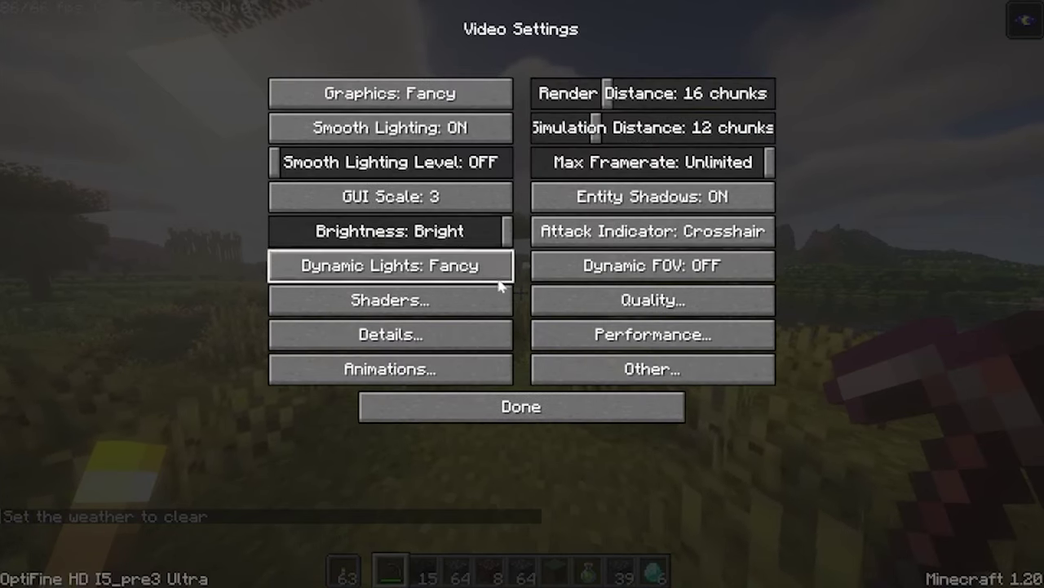
pyautogui.click(468, 305)
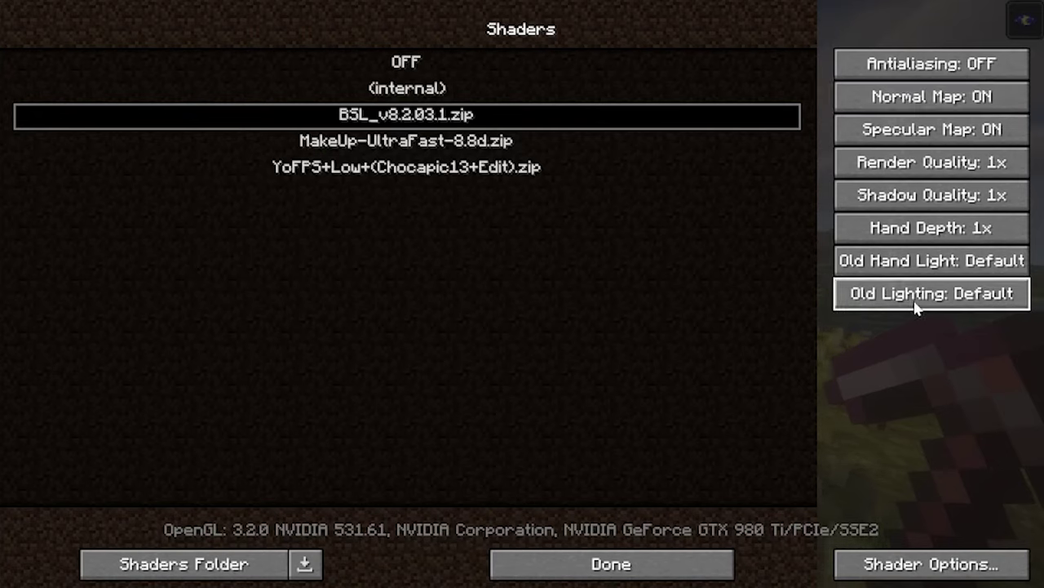
pyautogui.click(914, 555)
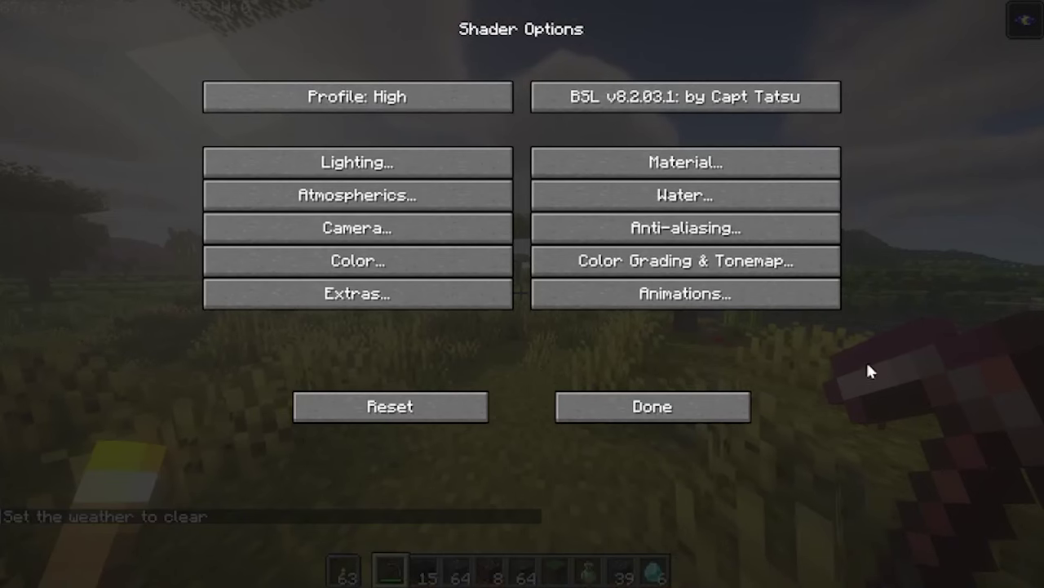
pyautogui.click(395, 108)
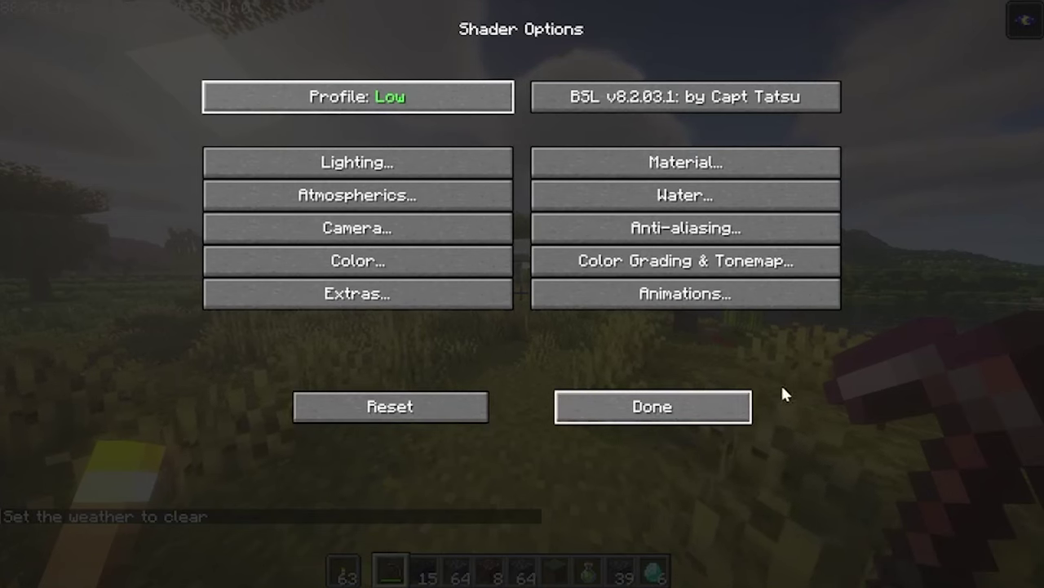
pyautogui.click(674, 397)
pyautogui.press('Escape')
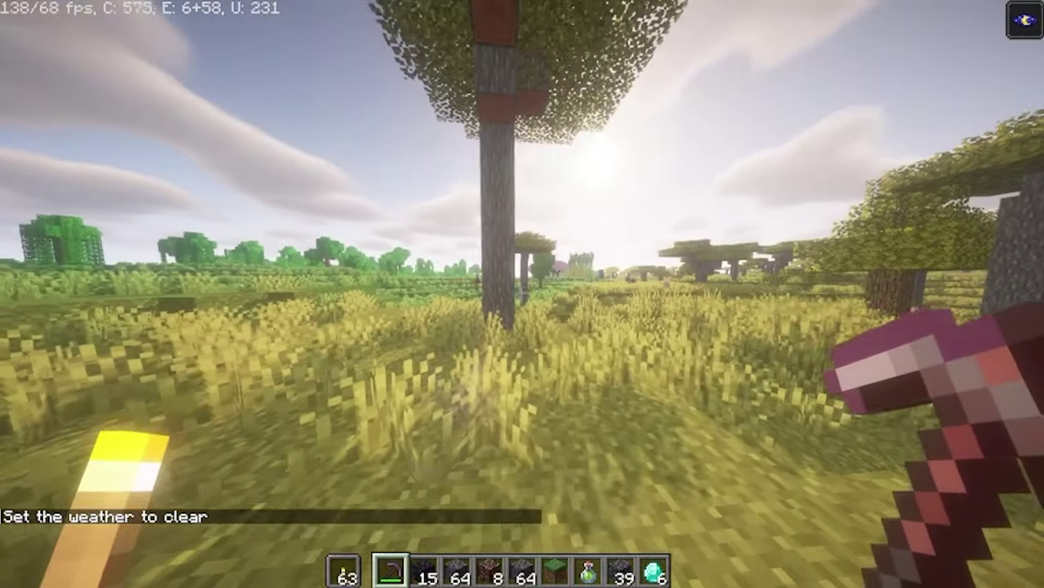
# - Switch the active shader pack to MakeUp-UltraFast-8.8d.zip in the video settings
pyautogui.press('Escape')
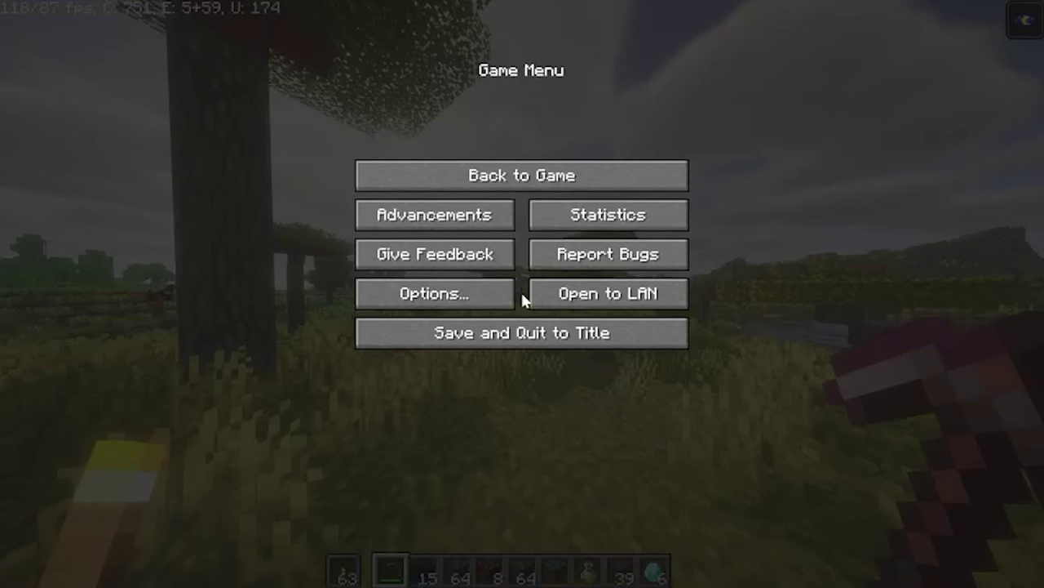
pyautogui.click(501, 294)
pyautogui.click(437, 222)
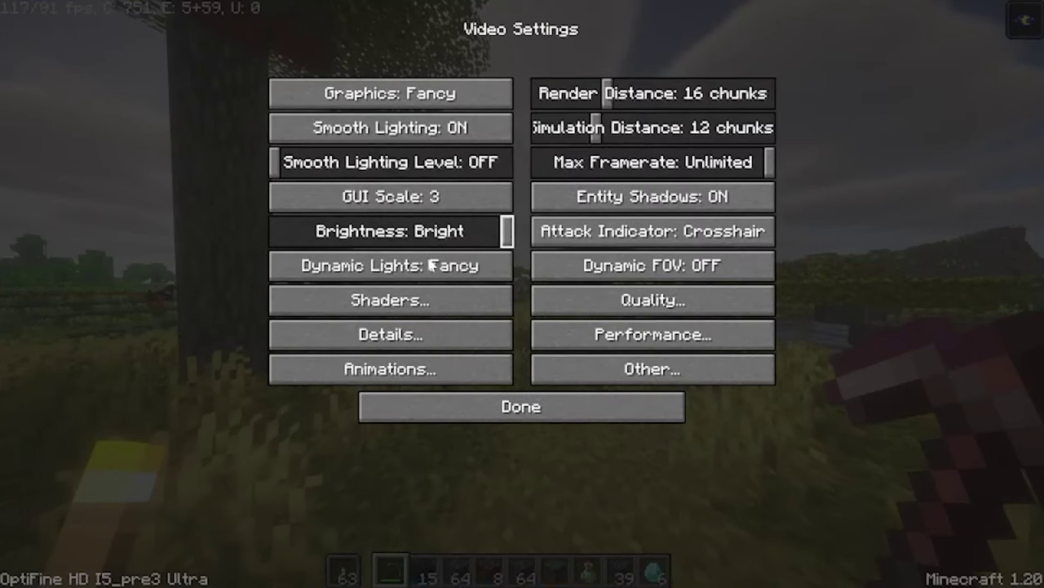
pyautogui.click(373, 294)
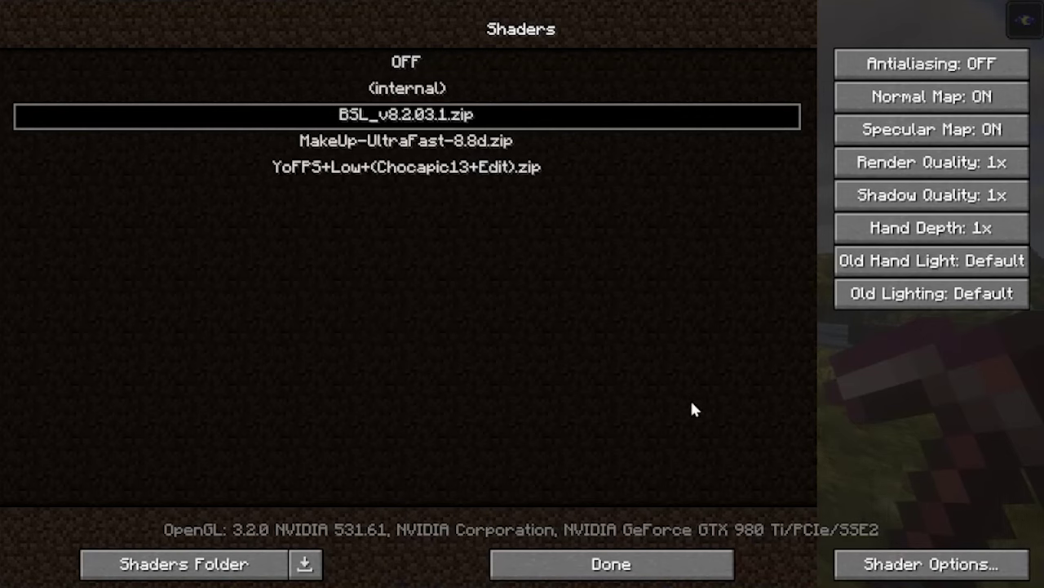
pyautogui.press('Down')
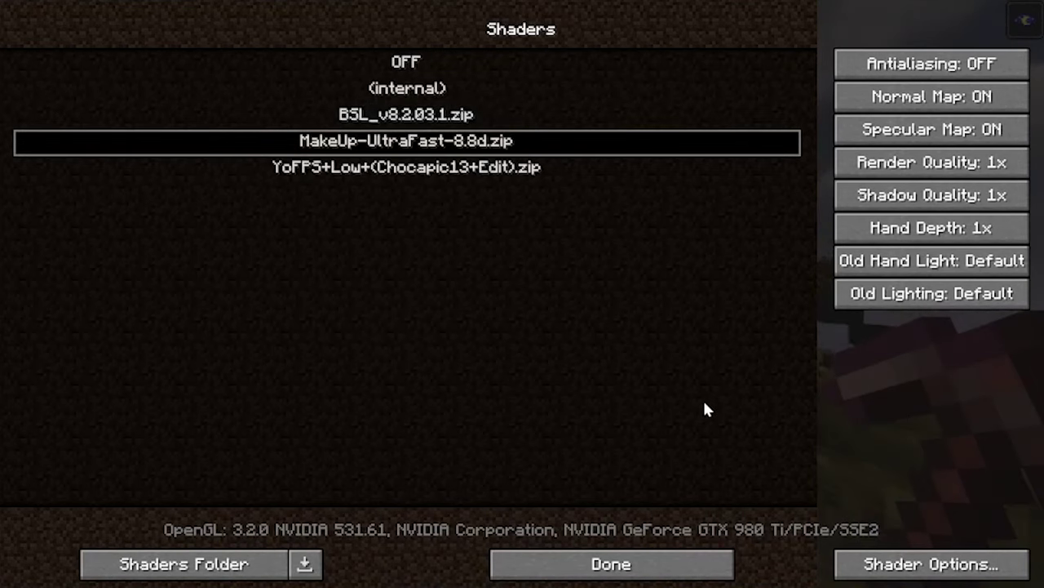
# - Set the MakeUp shader's profile to Shadowless High, apply it and return to the game
pyautogui.click(875, 562)
pyautogui.click(217, 69)
pyautogui.click(217, 70)
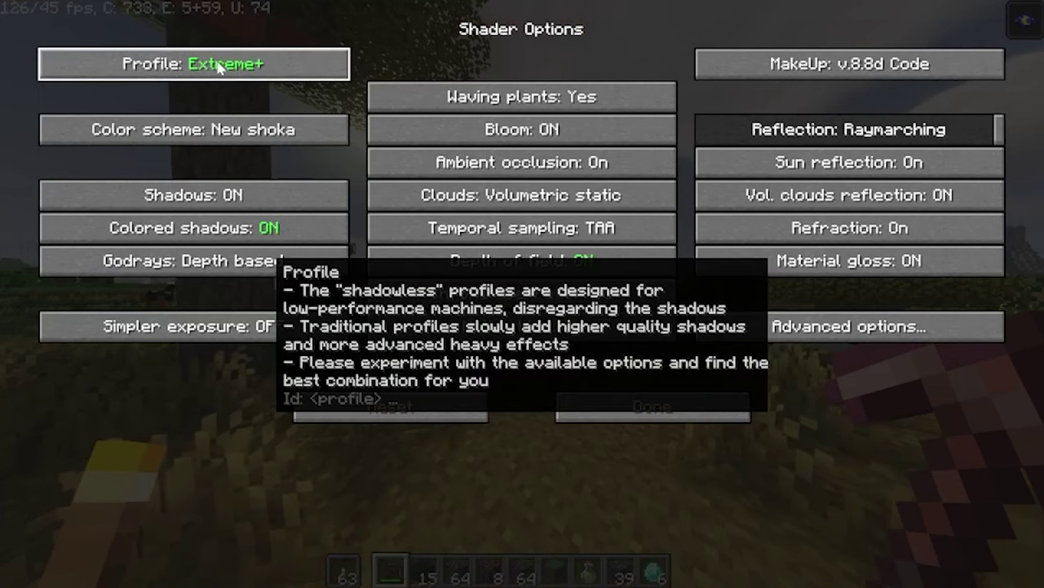
pyautogui.click(217, 72)
pyautogui.click(217, 72)
pyautogui.click(218, 72)
pyautogui.click(214, 70)
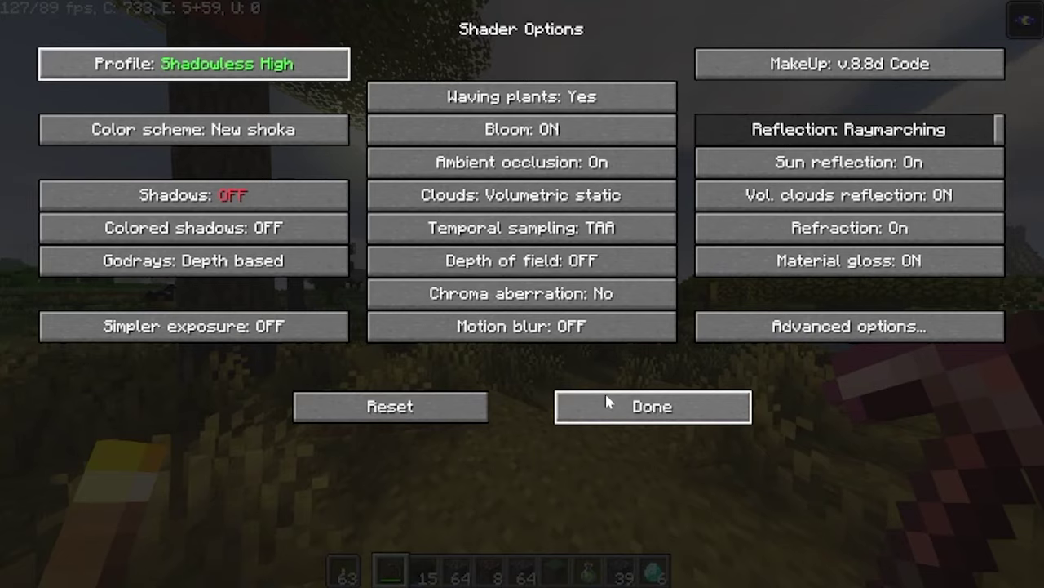
pyautogui.click(606, 400)
pyautogui.press('Escape')
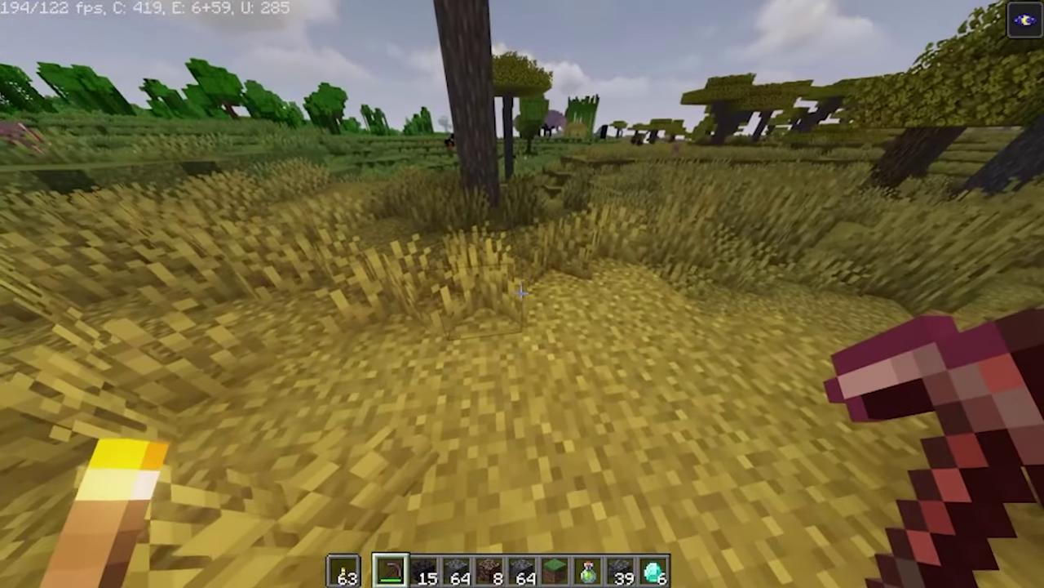
# - Reopen the MakeUp shader's options, set its profile to Low and return to the game
pyautogui.press('Escape')
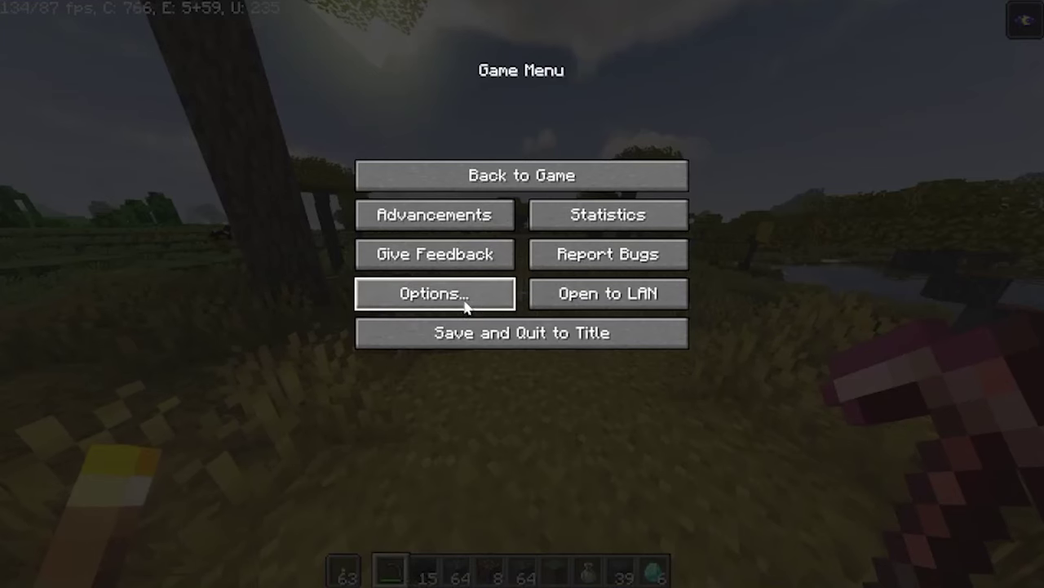
pyautogui.click(465, 306)
pyautogui.click(401, 233)
pyautogui.click(397, 289)
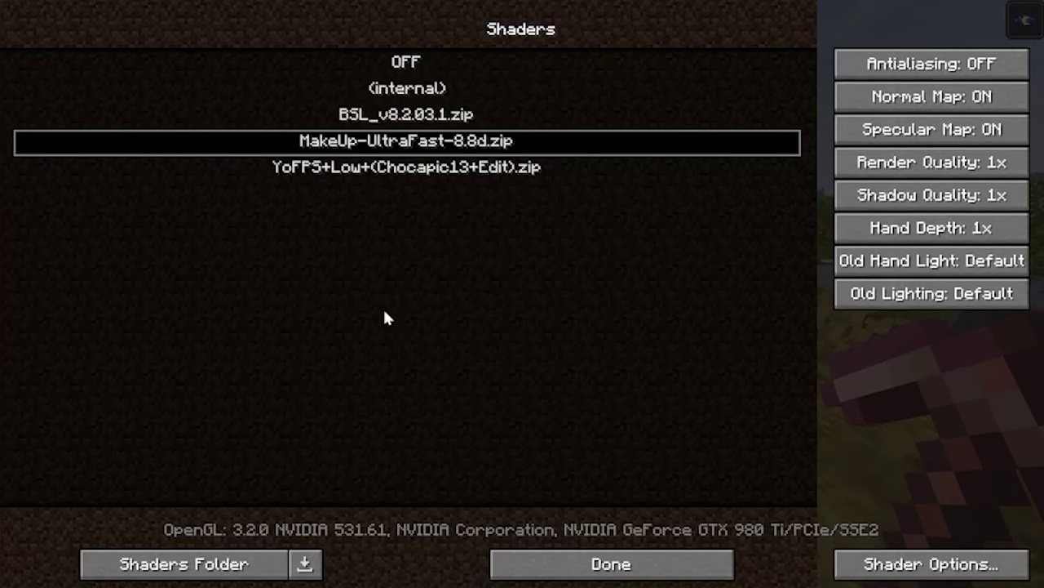
pyautogui.click(953, 559)
pyautogui.click(267, 64)
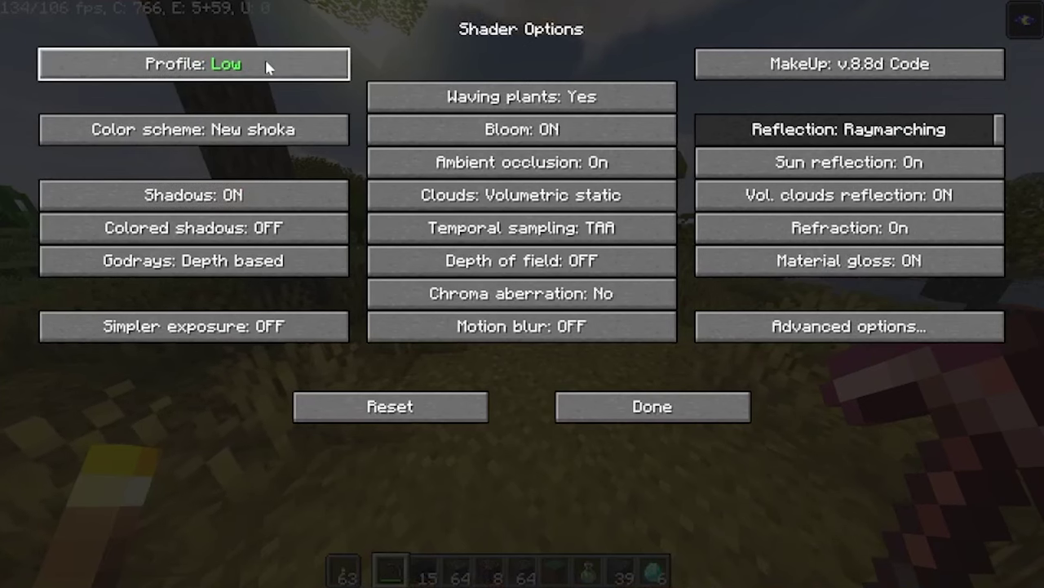
pyautogui.press('Escape')
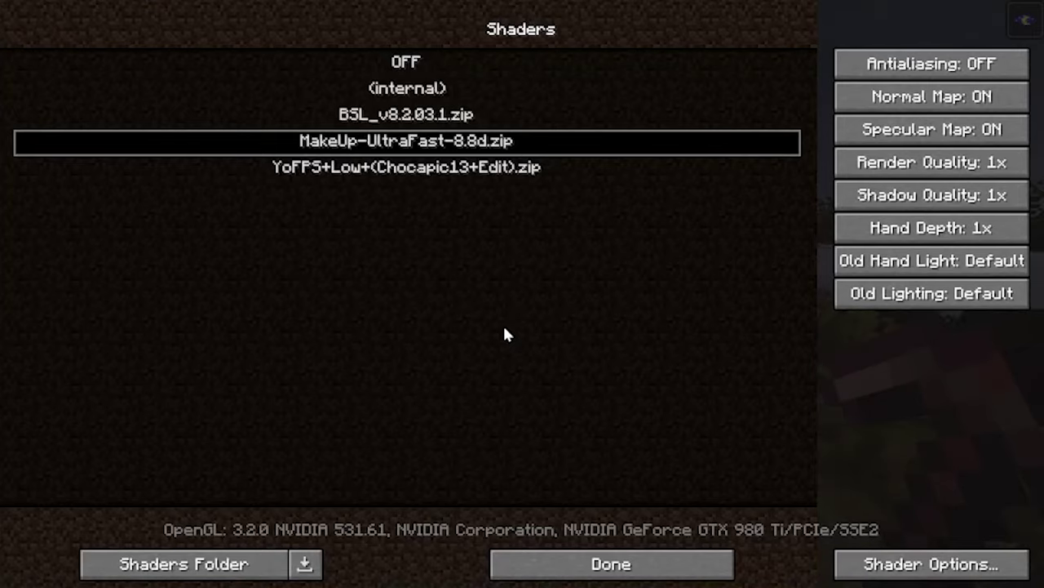
pyautogui.press('Escape')
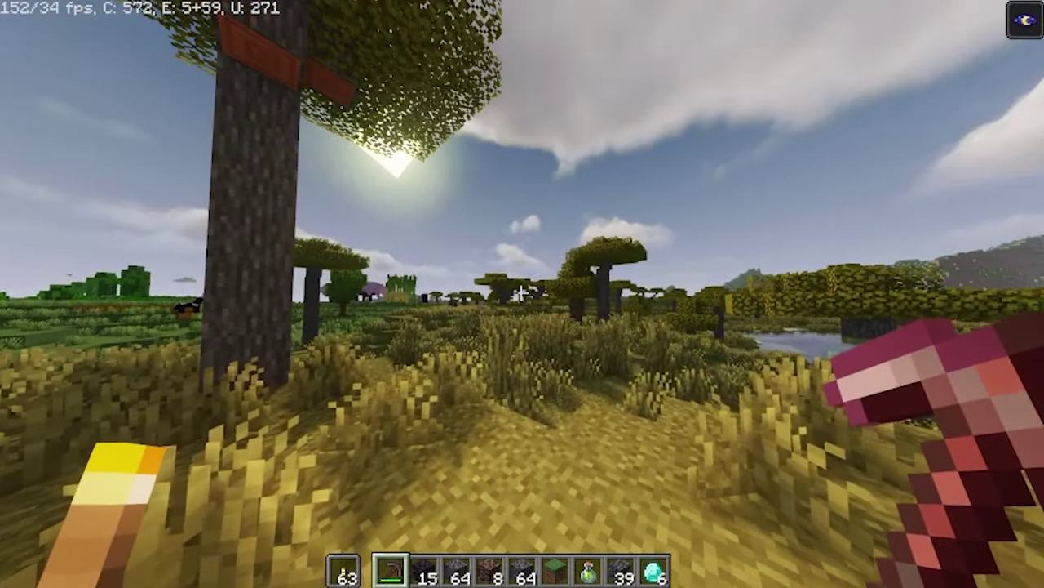
# - Switch the active shader pack to YoFPS+Low+(Chocapic13+Edit).zip in the video settings
pyautogui.press('Escape')
pyautogui.click(461, 296)
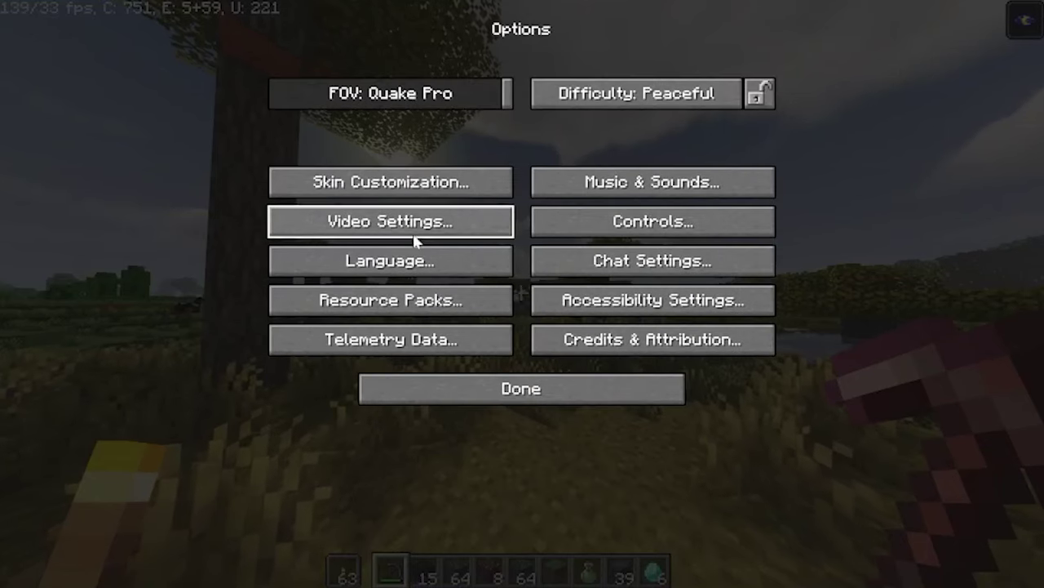
pyautogui.click(413, 228)
pyautogui.click(367, 303)
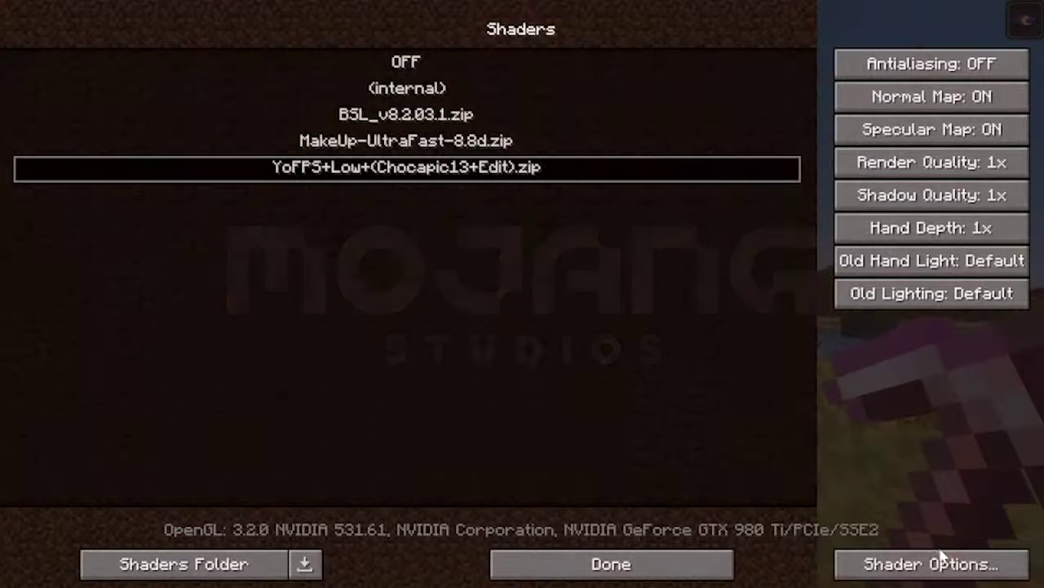
# - Turn Waving Grass off in the YoFPS shader's waving objects options and walk around the world to try the shader
pyautogui.click(940, 565)
pyautogui.click(374, 64)
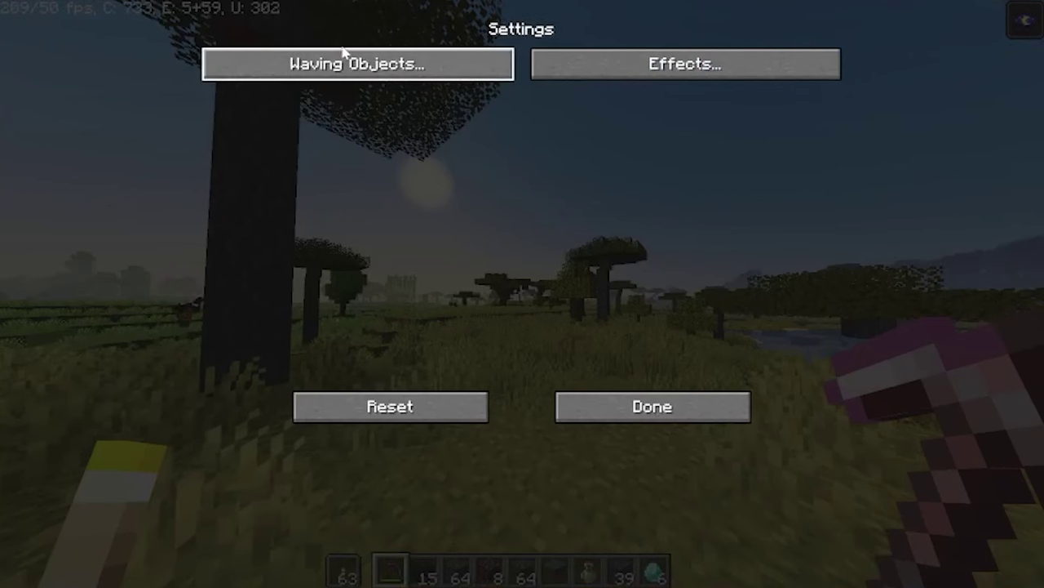
pyautogui.click(424, 67)
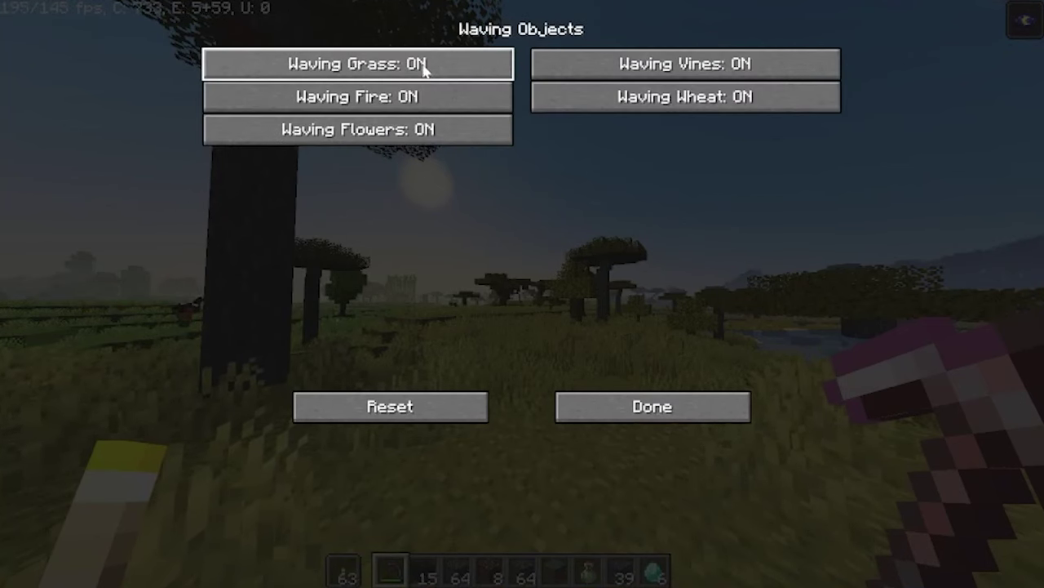
pyautogui.click(399, 74)
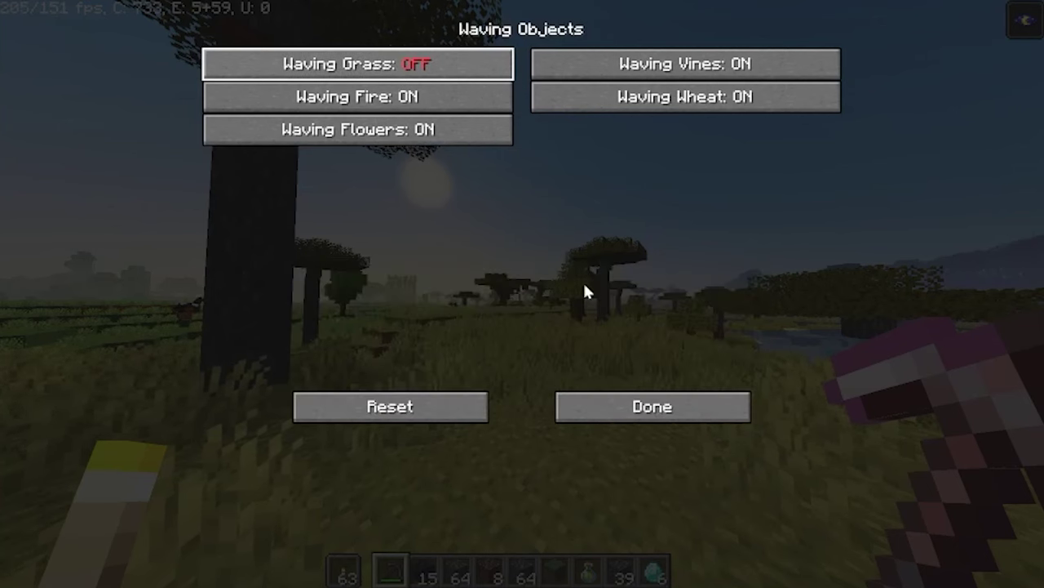
pyautogui.click(645, 407)
pyautogui.click(648, 406)
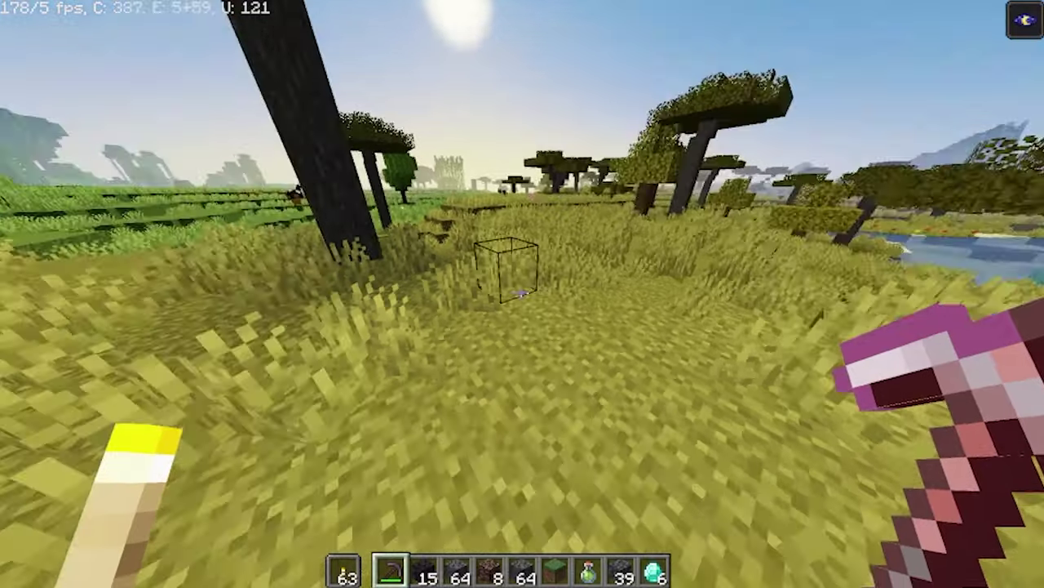
pyautogui.press('w')
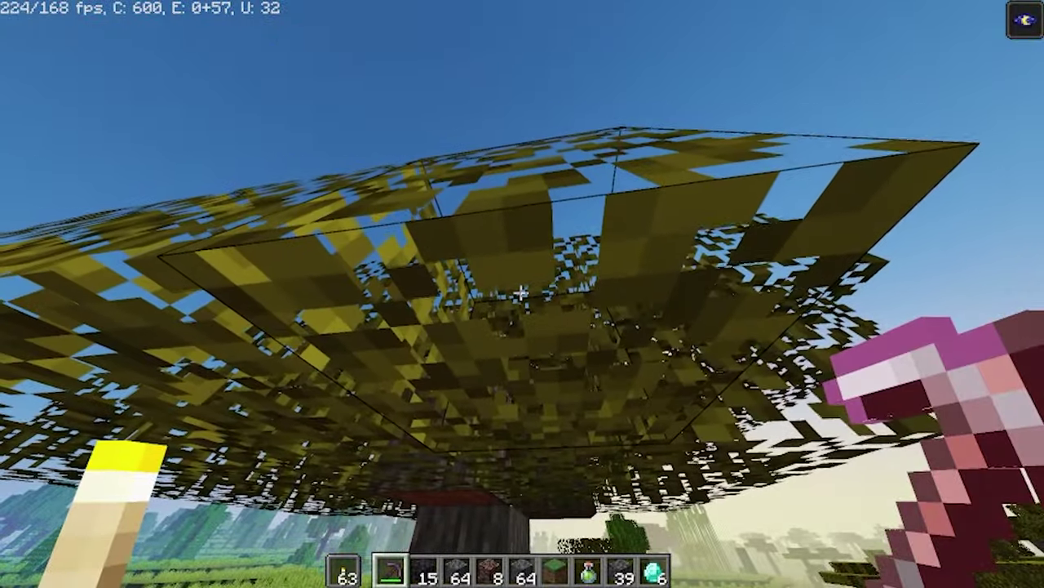
pyautogui.press('w')
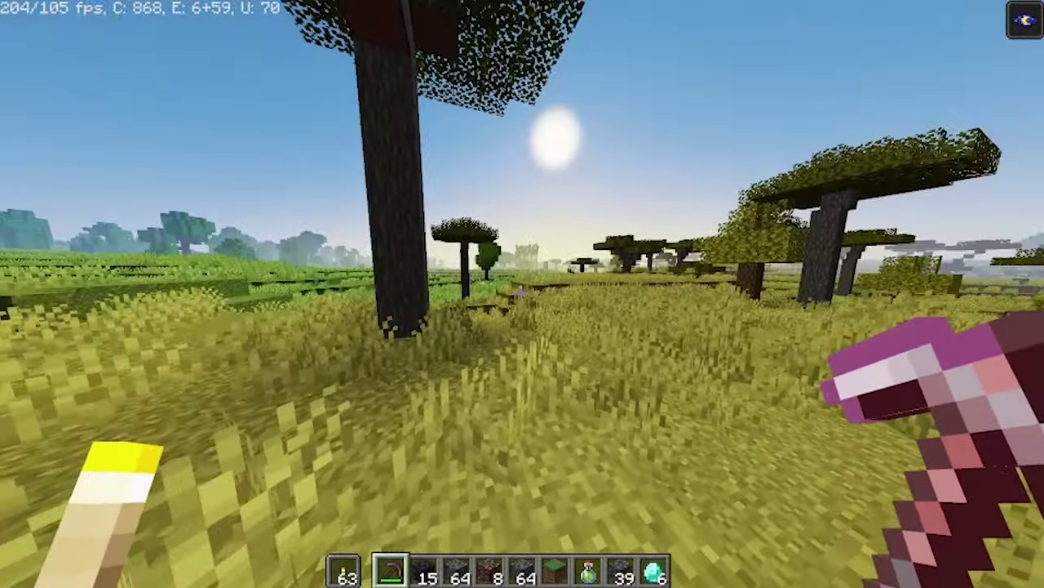
# - Reopen the list of installed shader packs from the game's video settings
pyautogui.press('Escape')
pyautogui.click(432, 294)
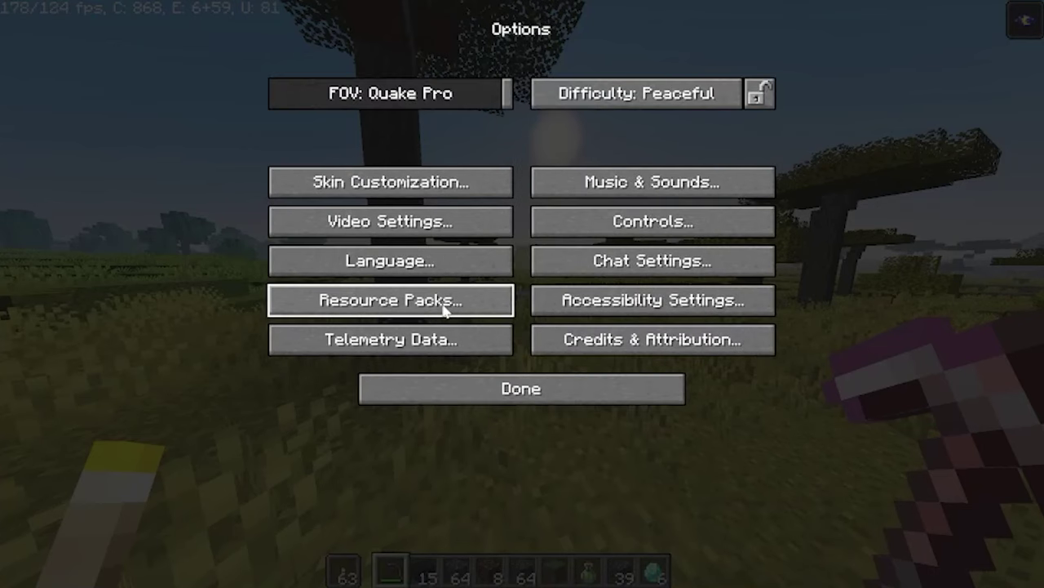
pyautogui.click(400, 225)
pyautogui.click(404, 299)
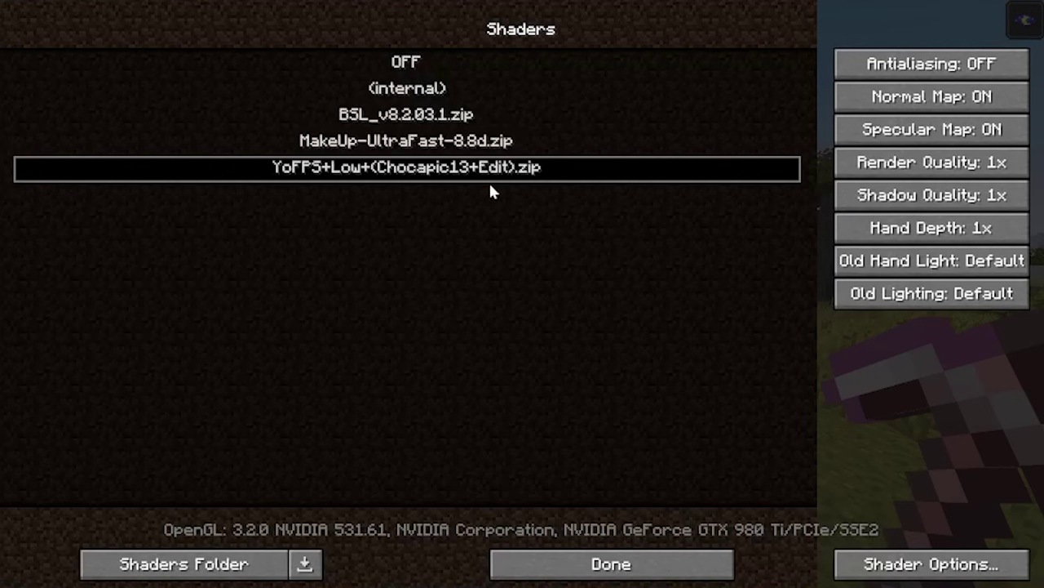